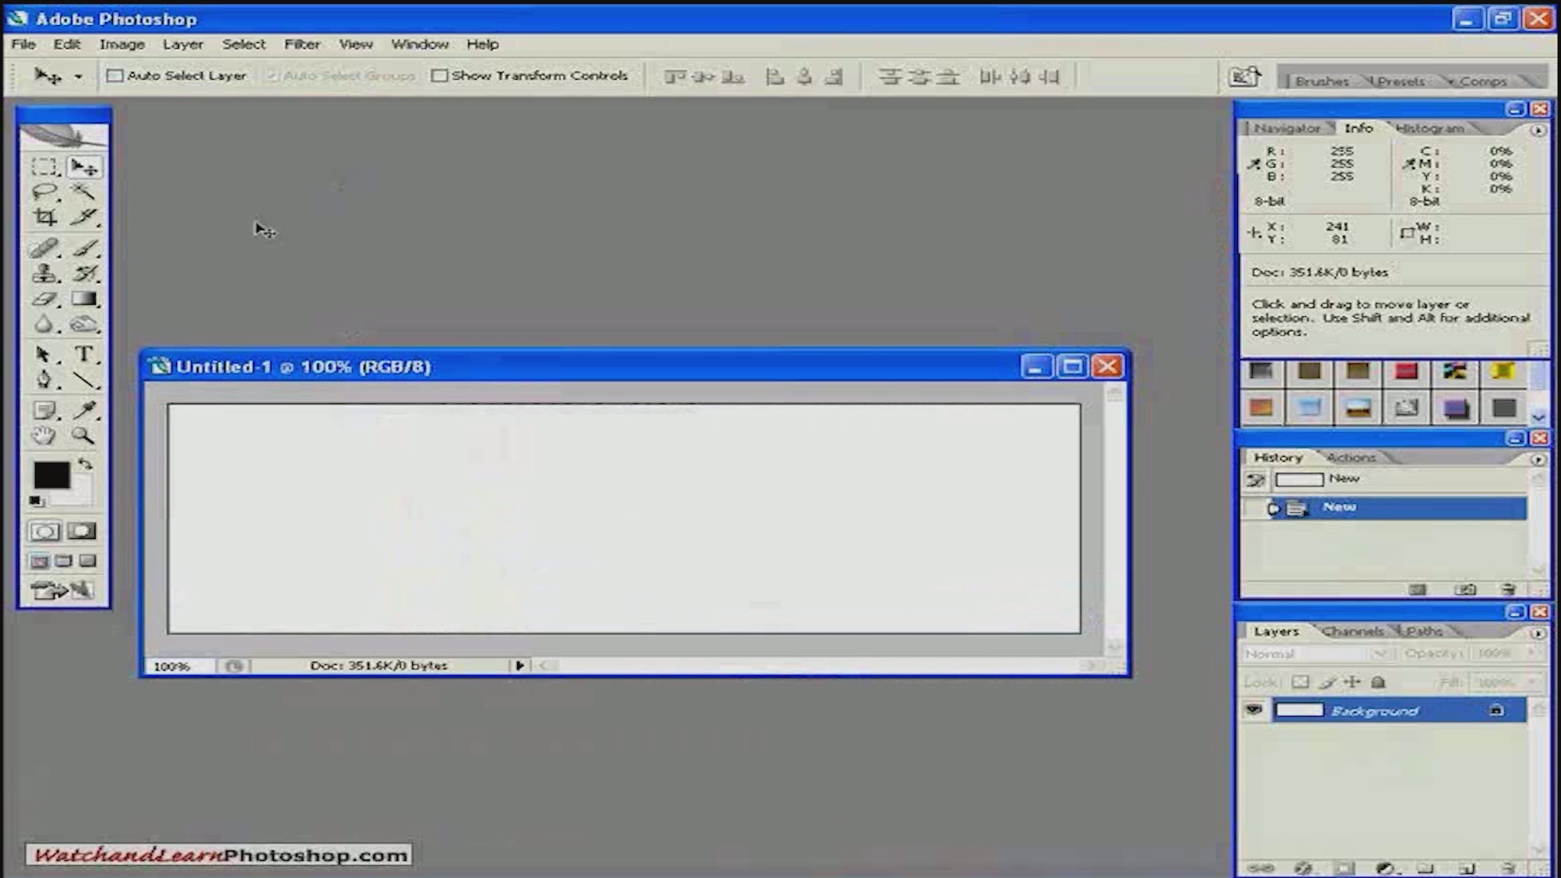
Open the heads.jpg coin image and place its window above the blank Untitled-1 canvas
double_click(260, 226)
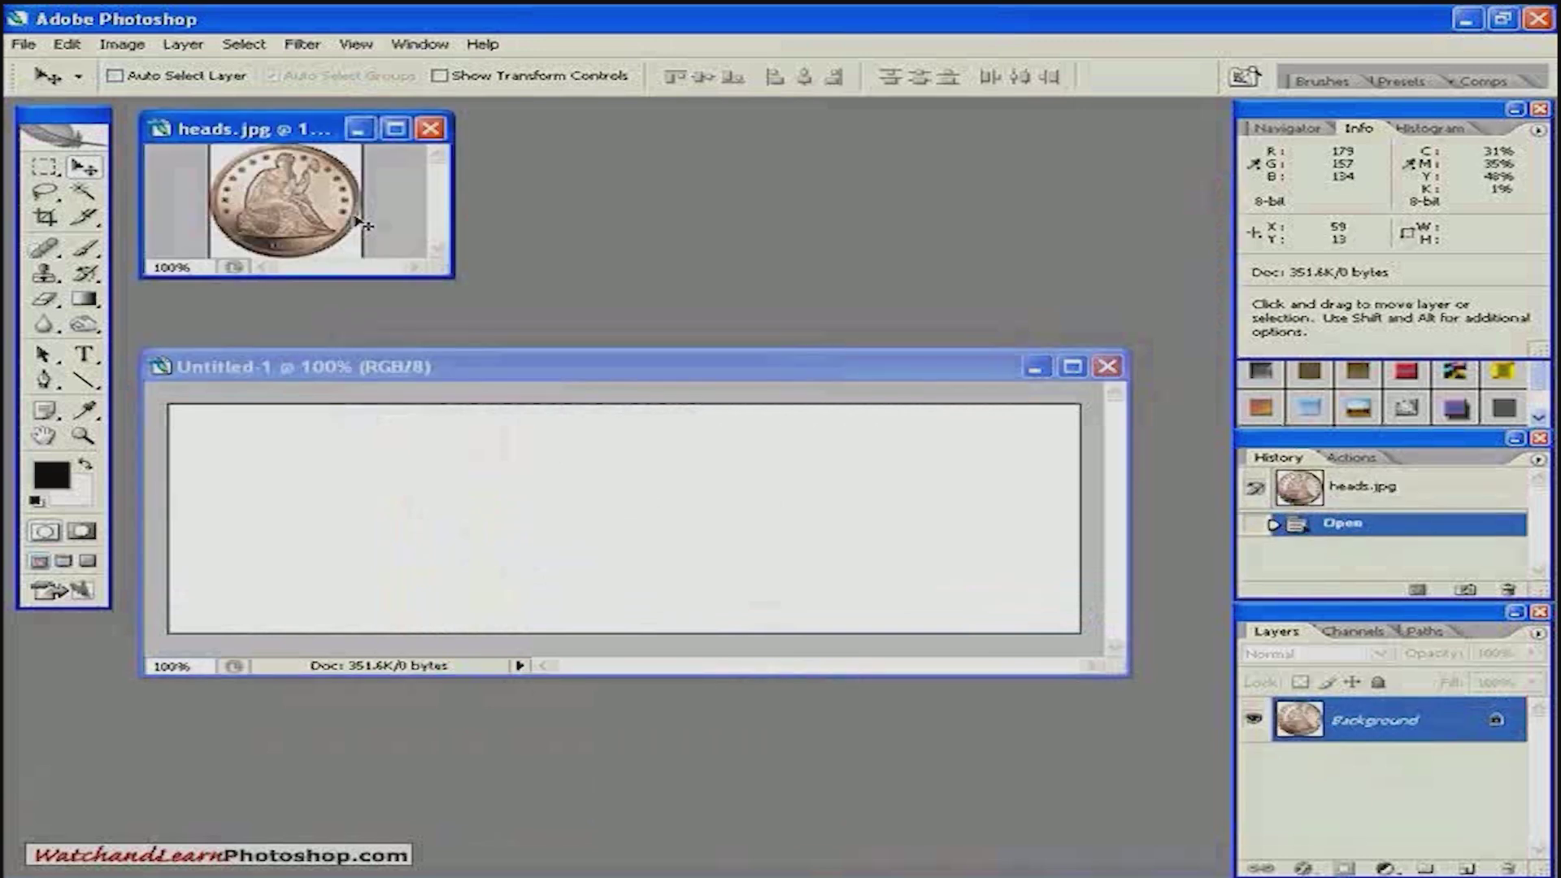
left_click_drag(294, 135, 529, 168)
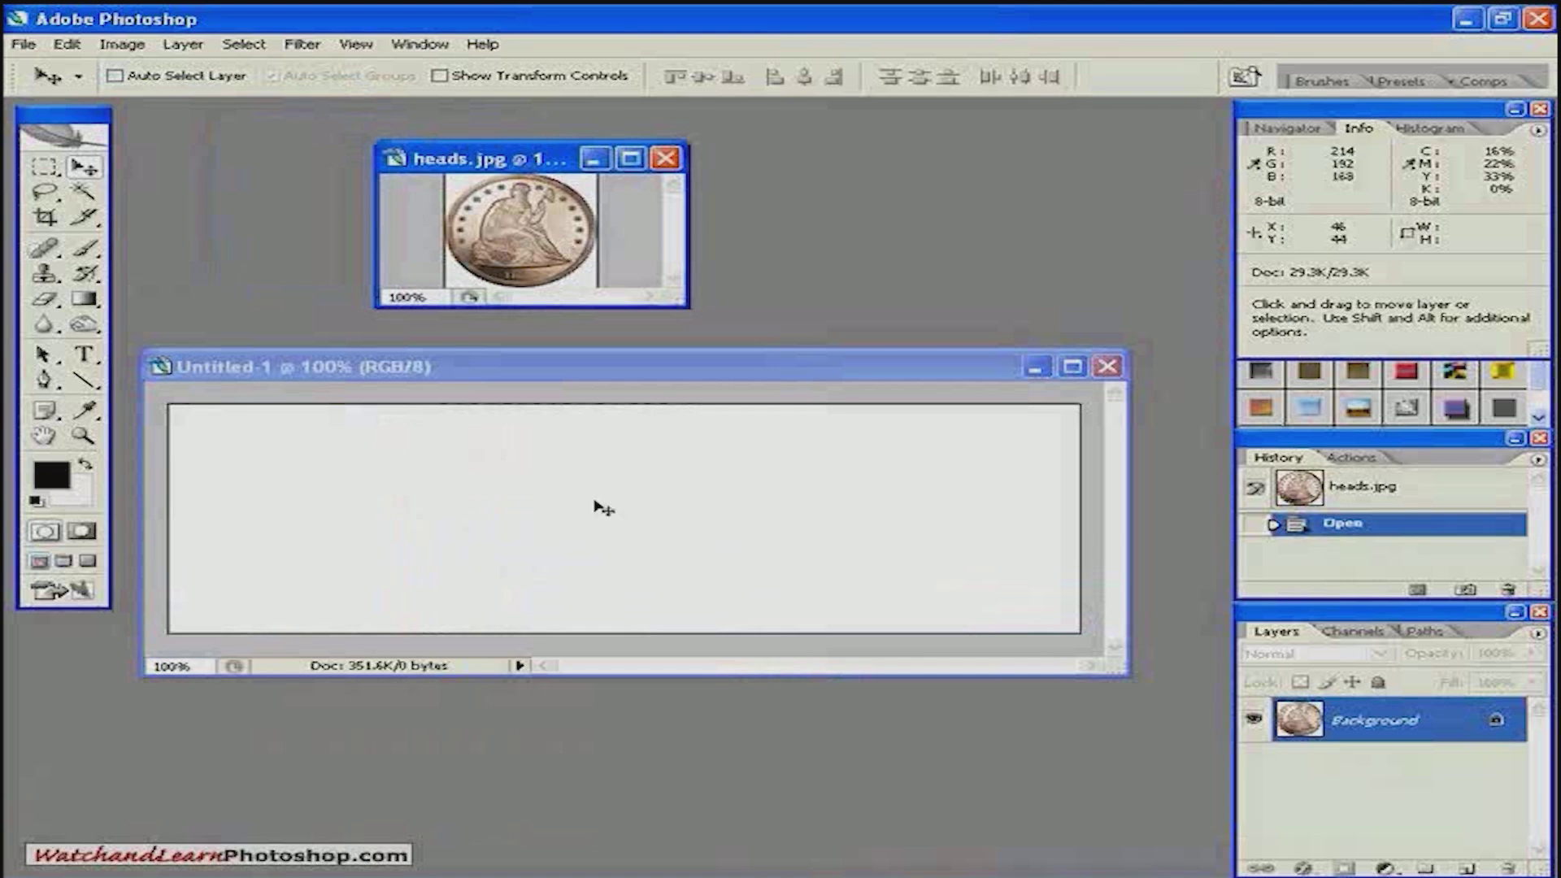
left_click(431, 376)
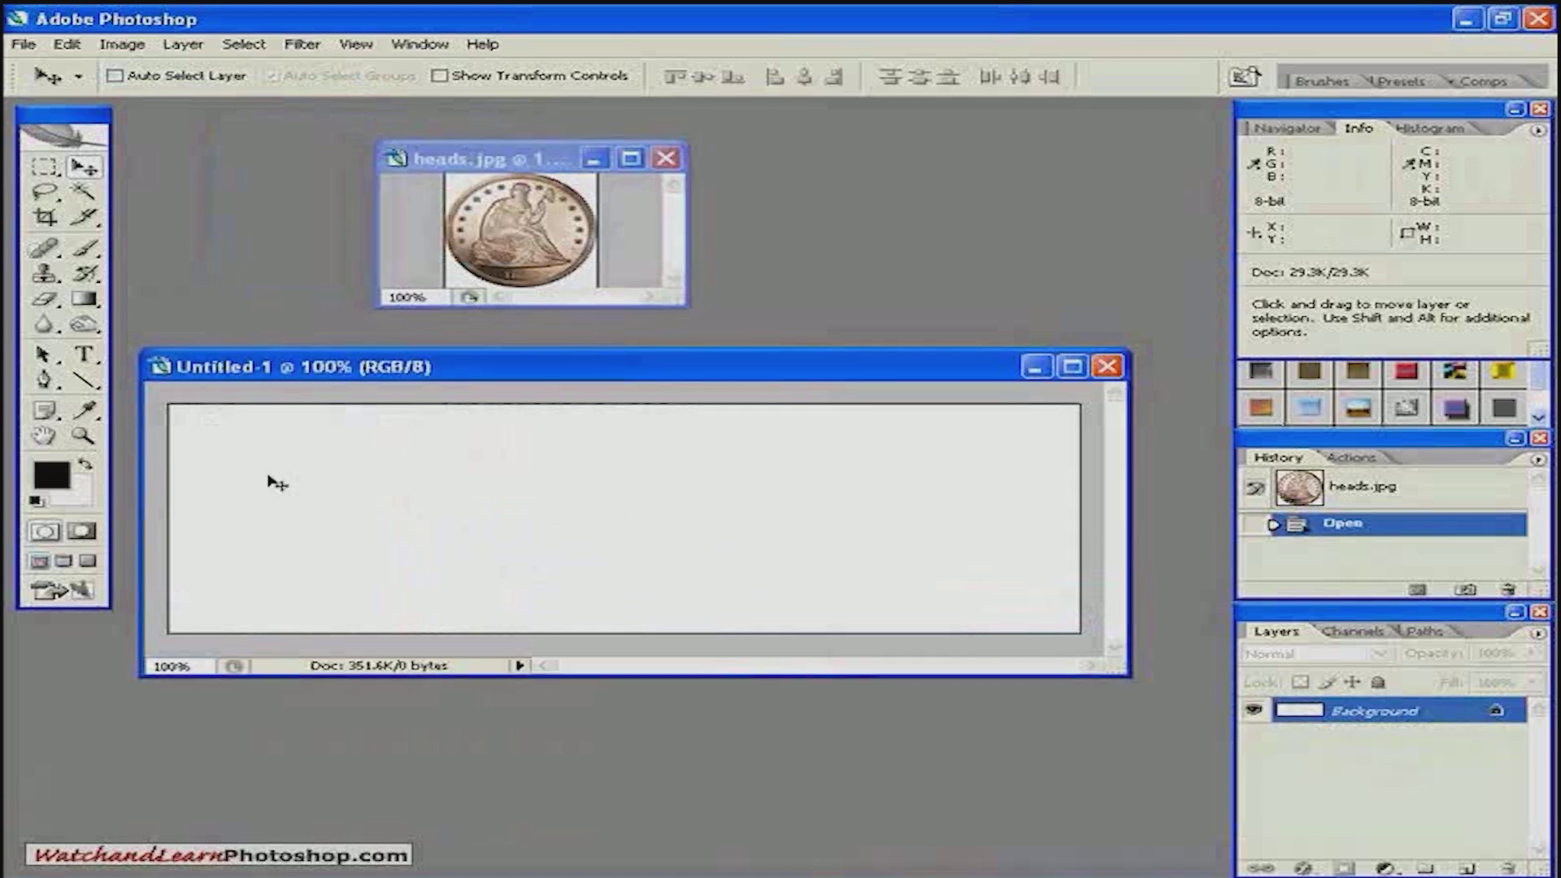
left_click(460, 163)
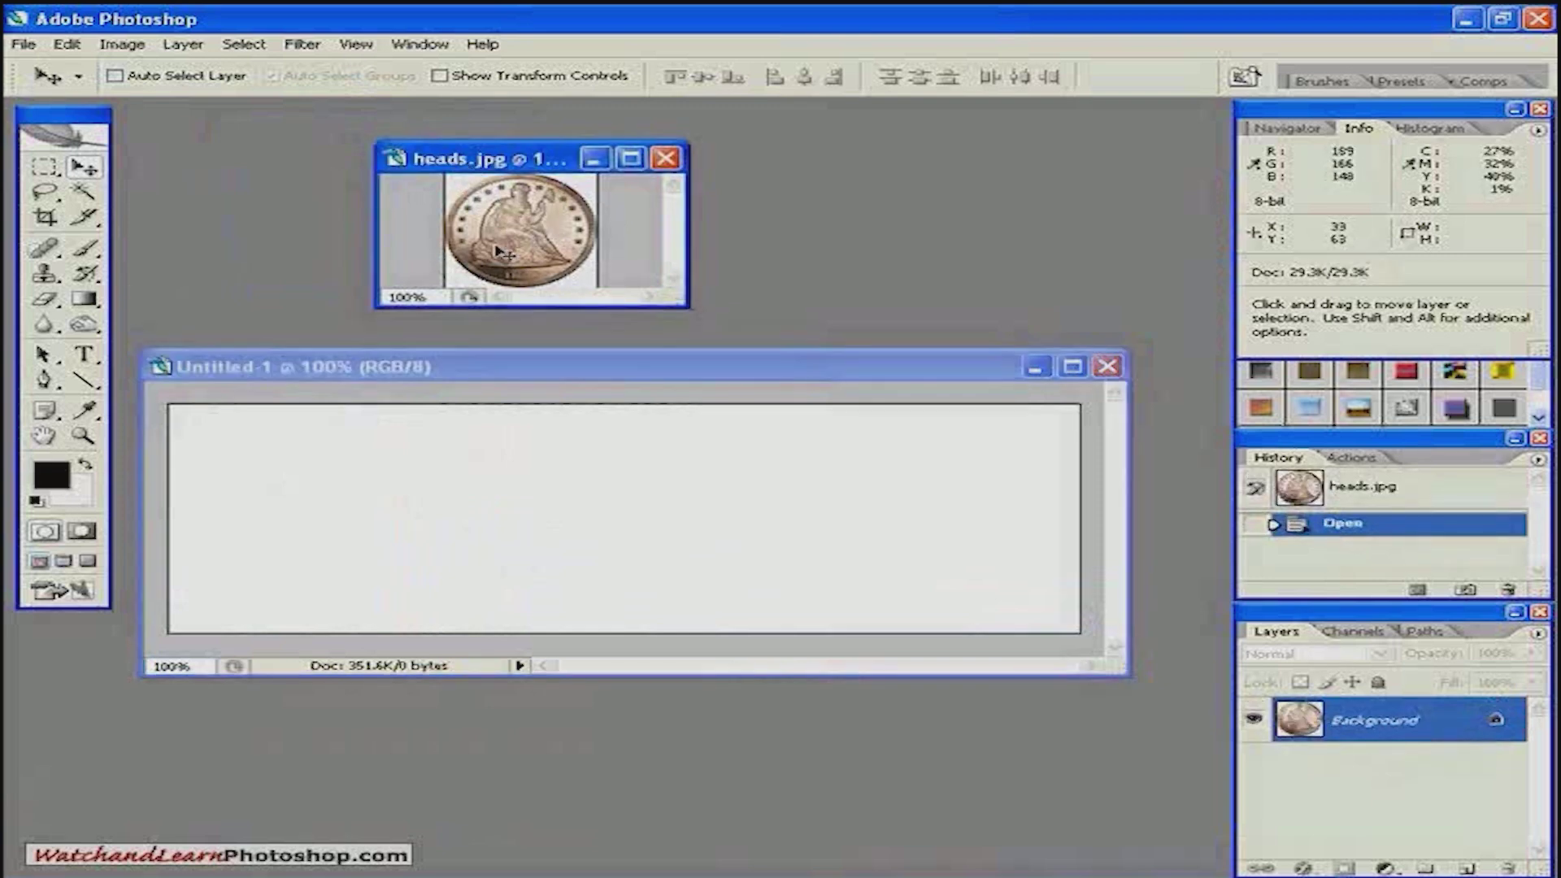
Copy the entire coin image into Untitled-1 and move it to the right end of the canvas
key("ctrl+a")
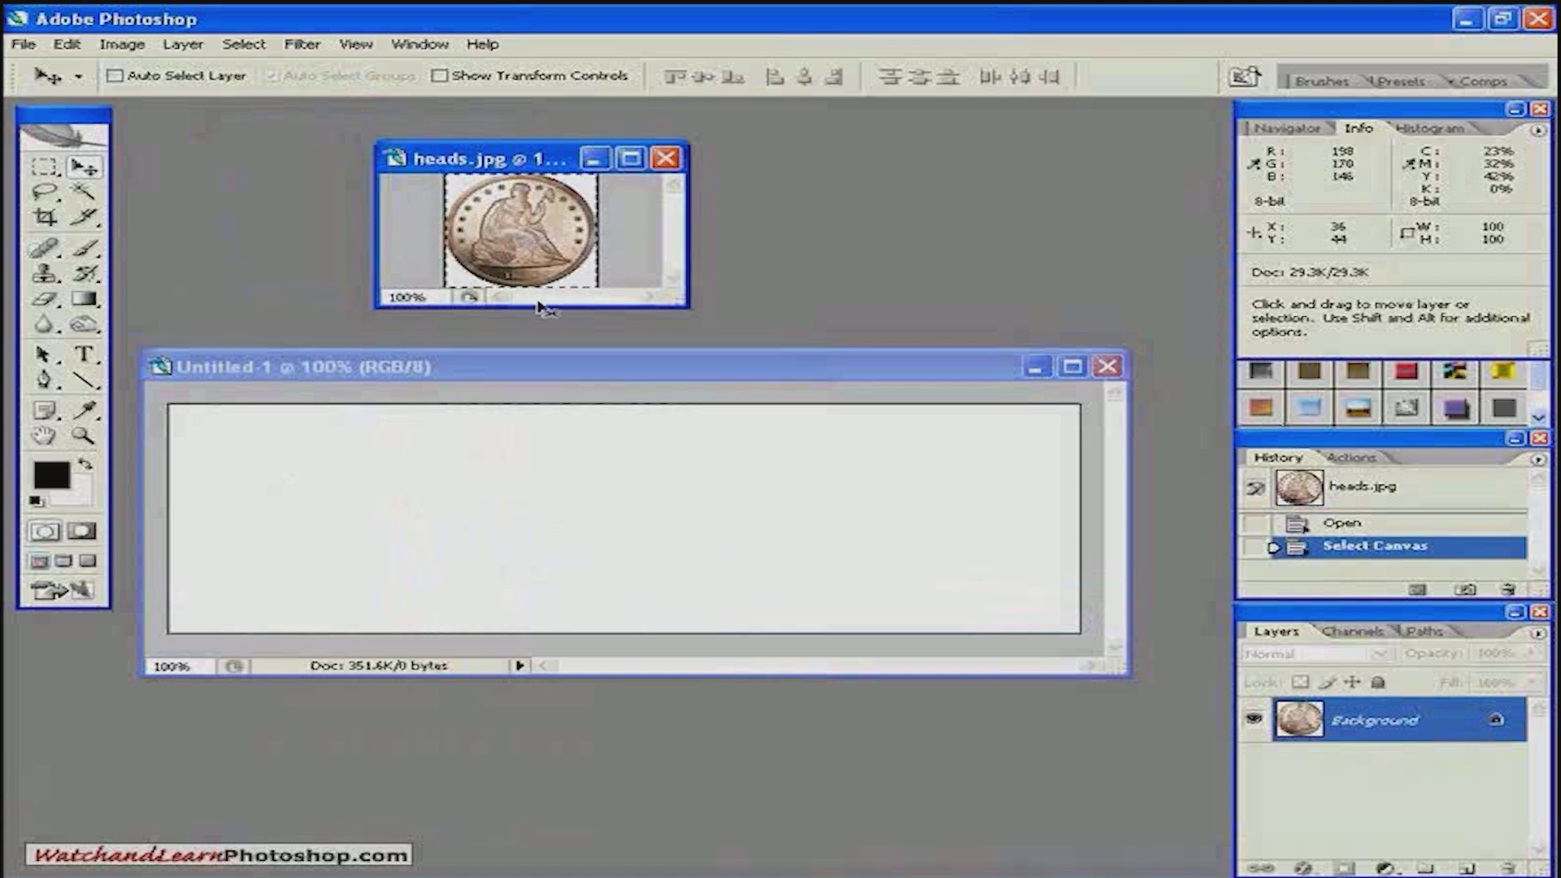
left_click(573, 374)
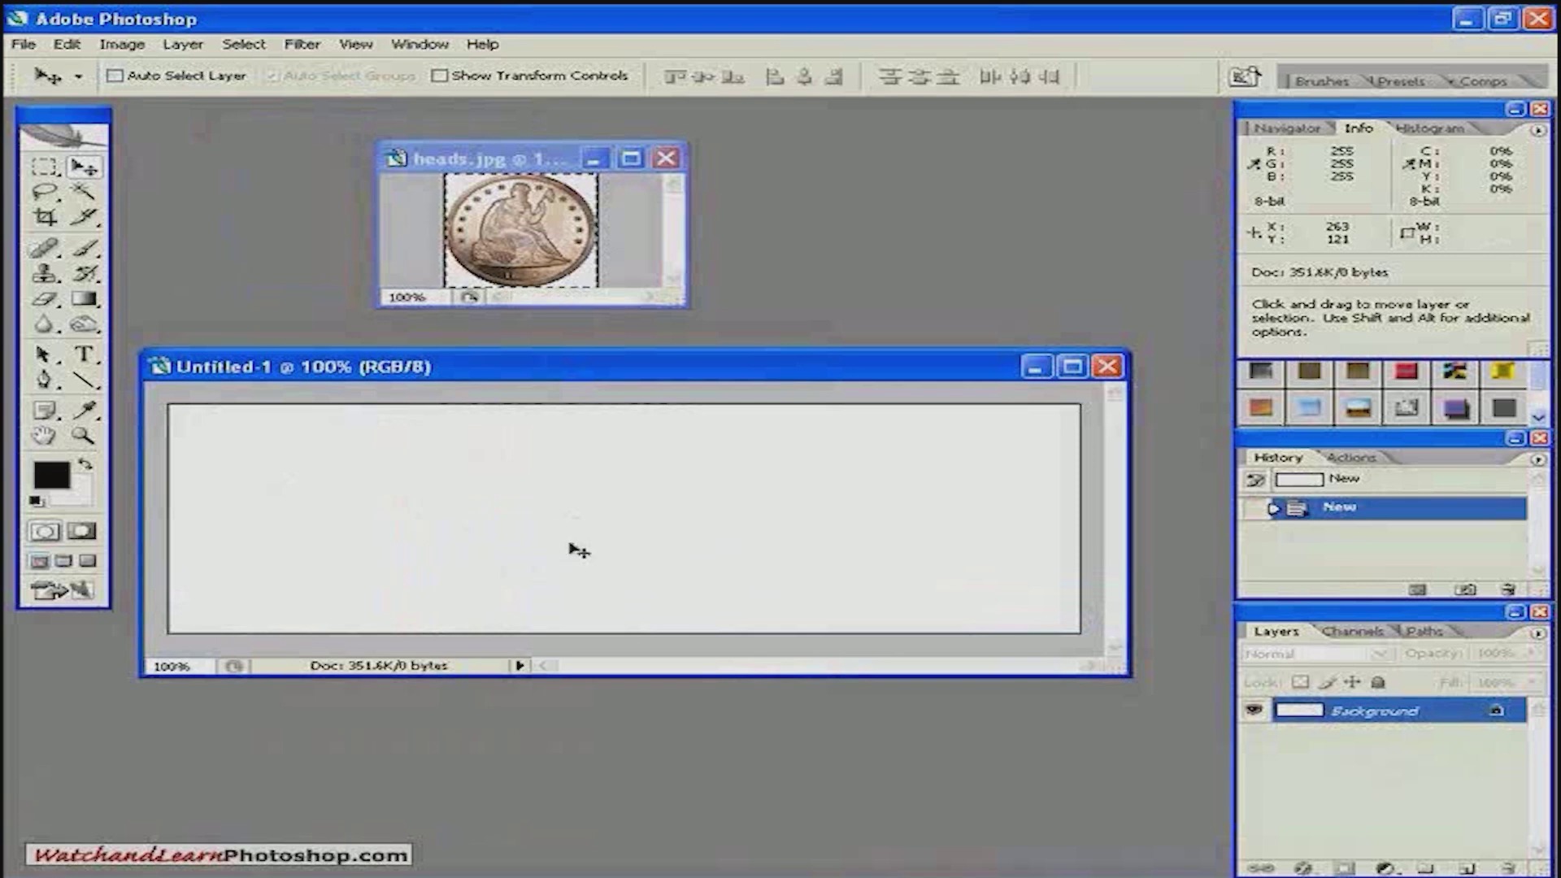
key("ctrl+v")
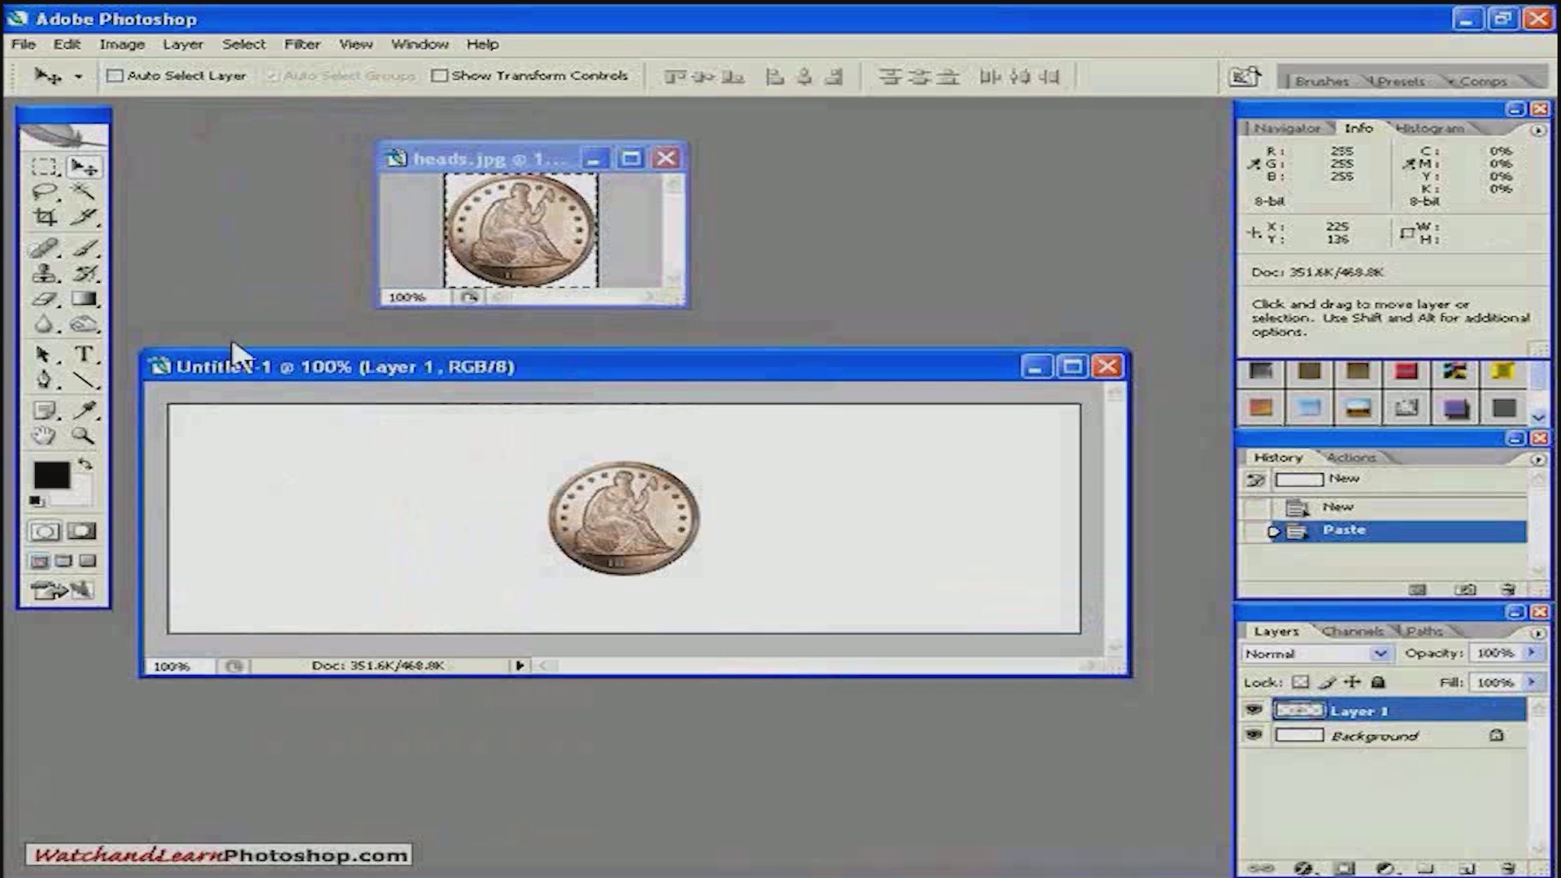
left_click_drag(698, 540, 985, 541)
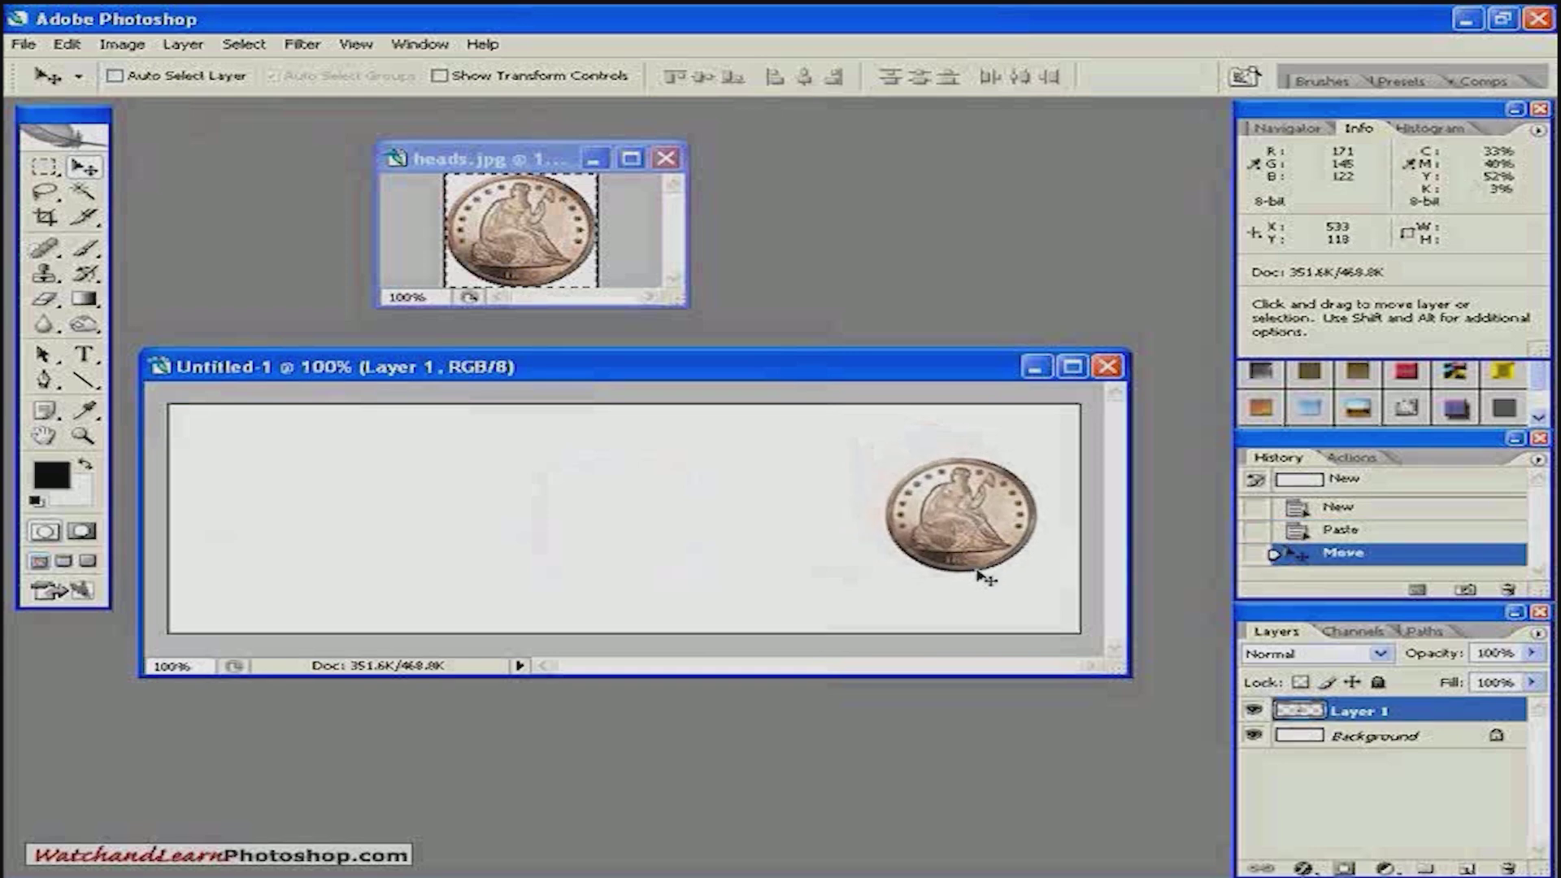
With the Background temporarily hidden, erase the white corners around the coin on Layer 1 using the Magic Eraser
left_click(1255, 737)
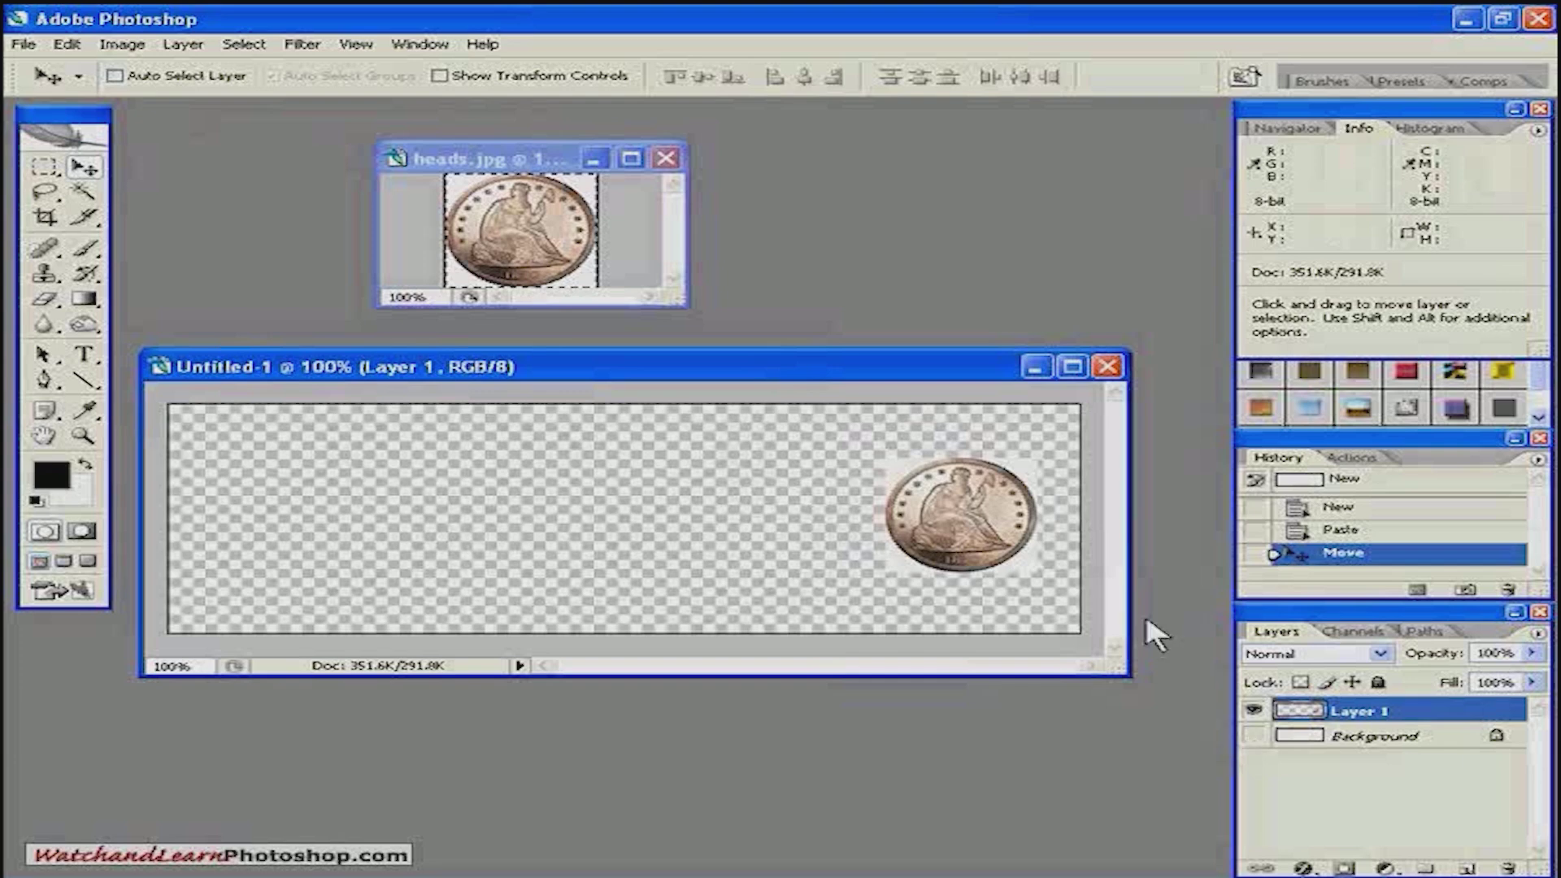
left_click(46, 303)
left_click_drag(46, 309, 111, 342)
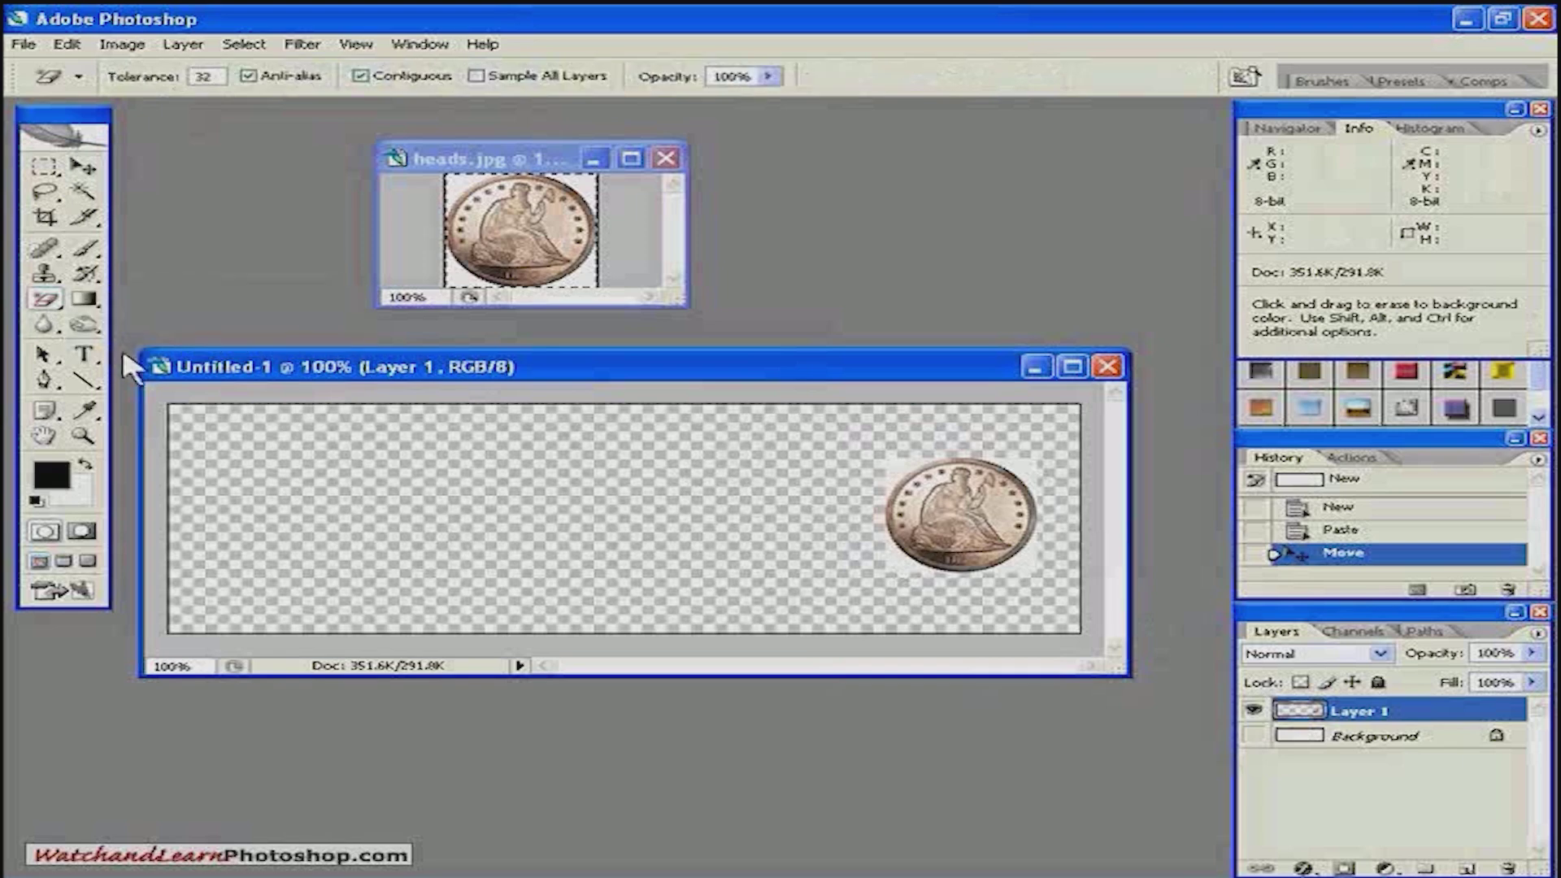
left_click(894, 569)
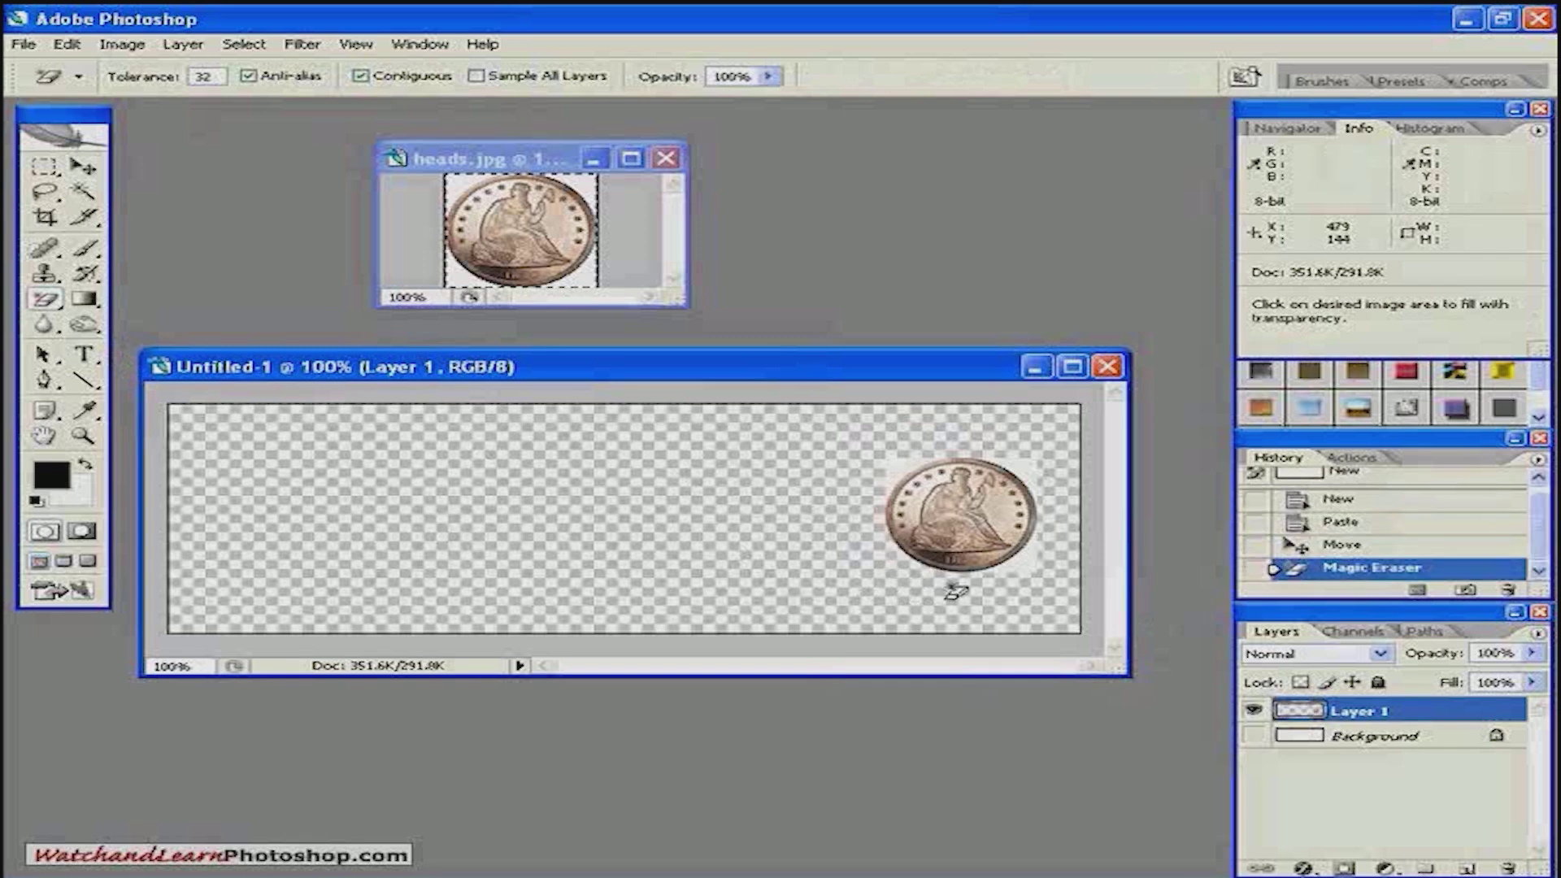
left_click(1018, 567)
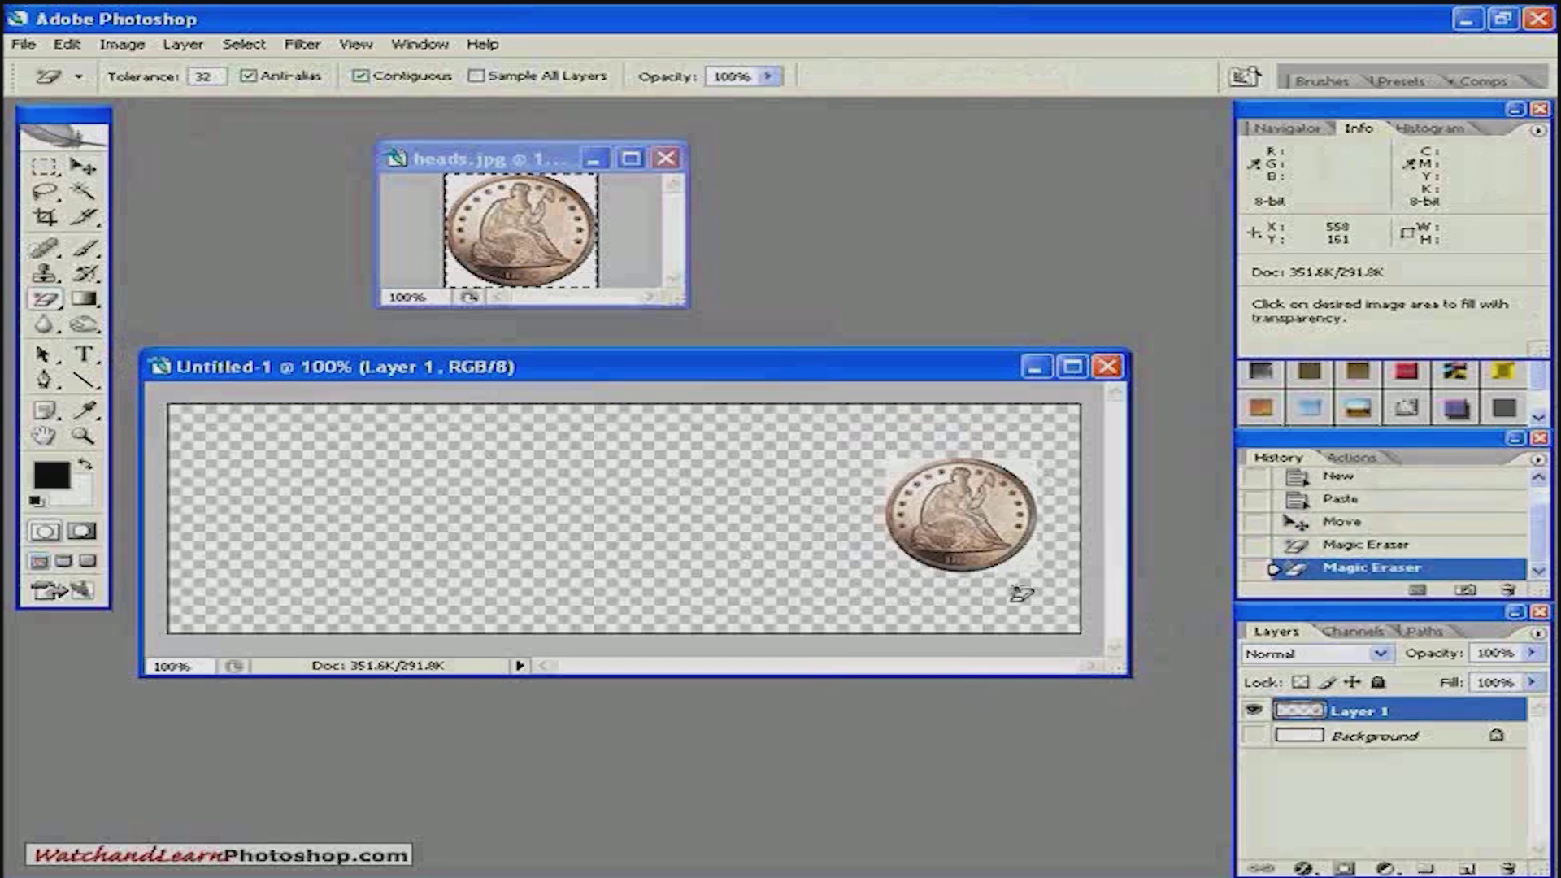
left_click(1029, 476)
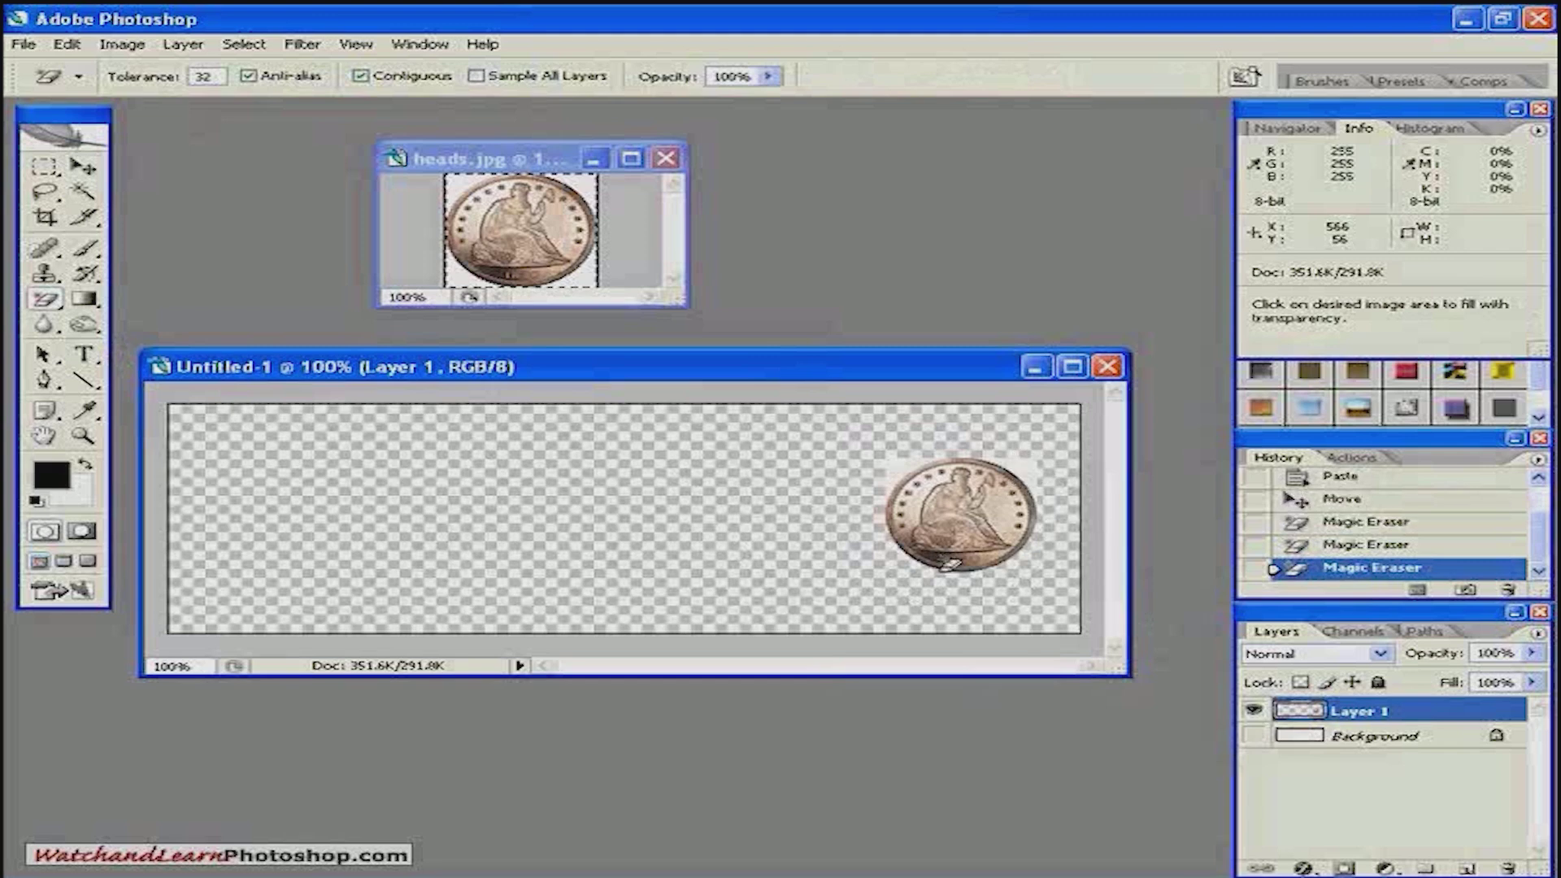
left_click(879, 483)
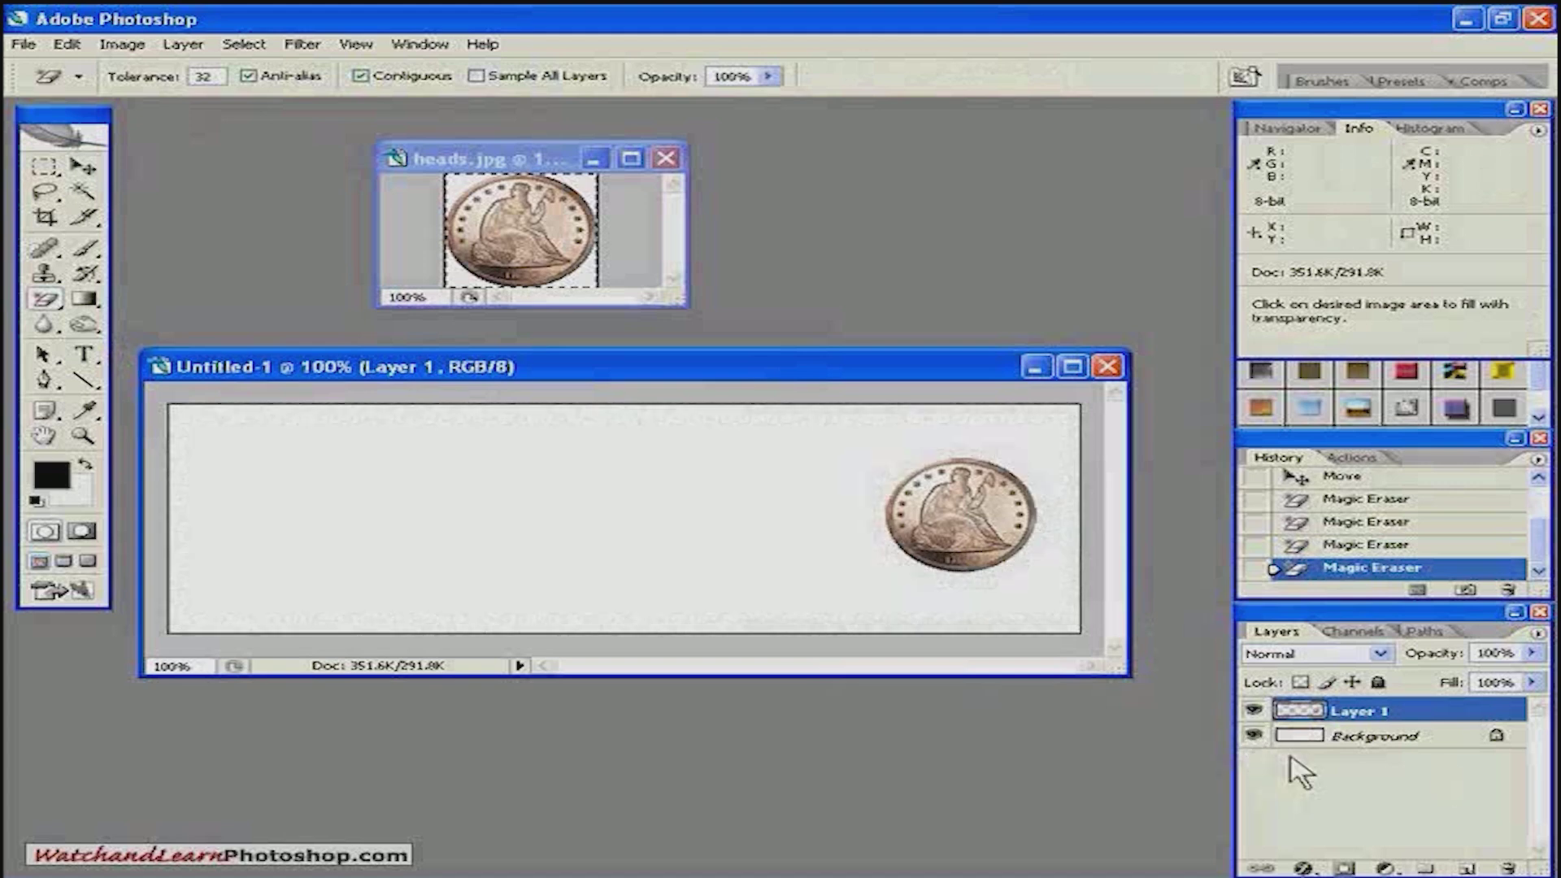
Add an empty layer between the Background and the coin's Layer 1, and make Layer 1 active again
left_click(1357, 736)
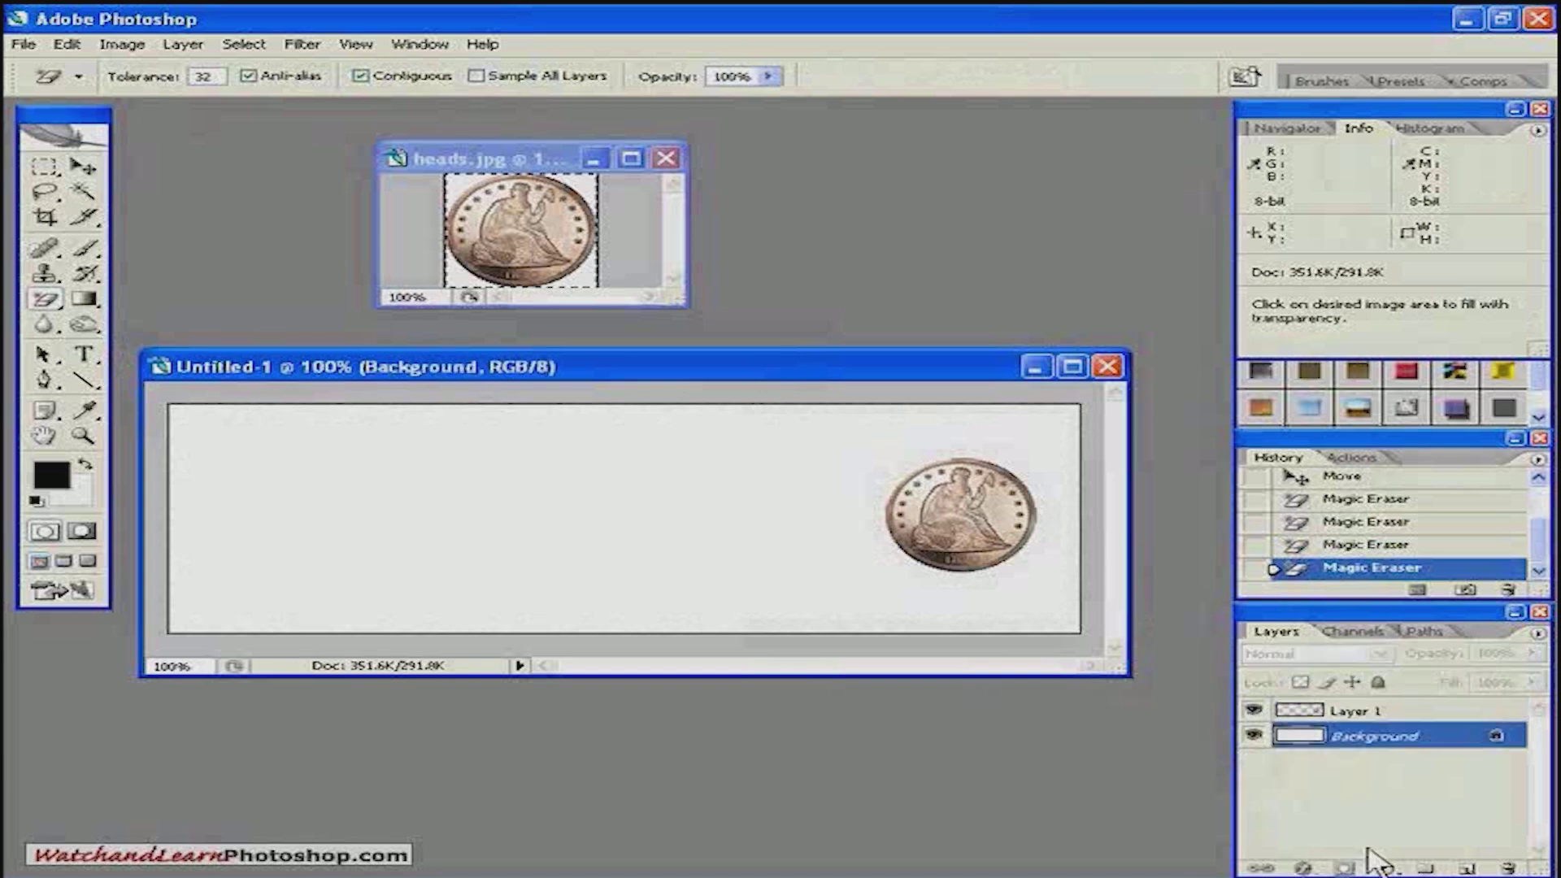
left_click(1467, 868)
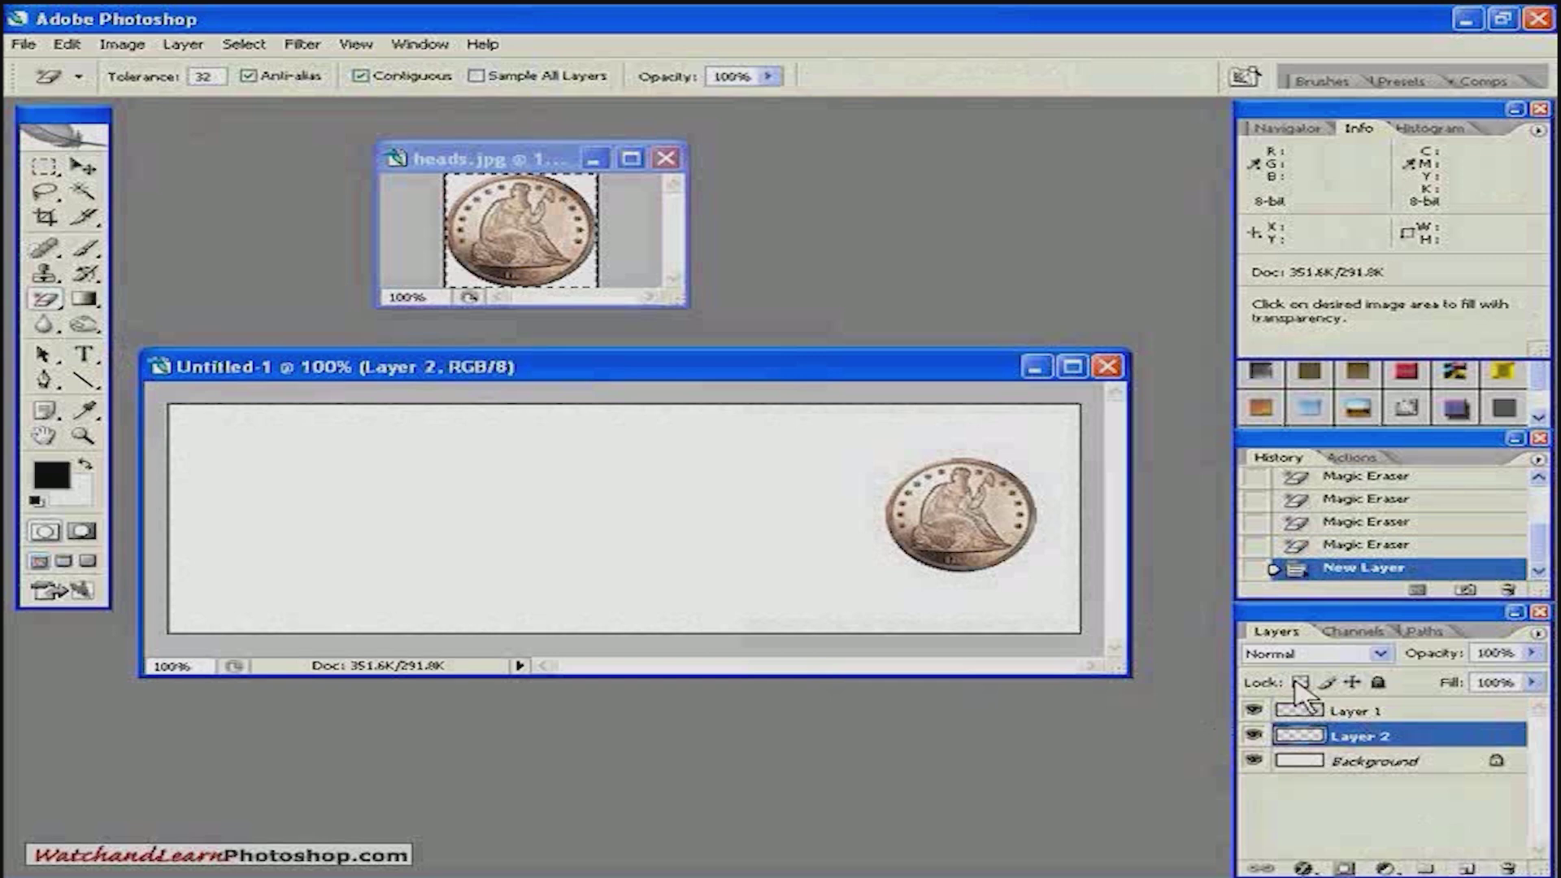
left_click(1311, 717)
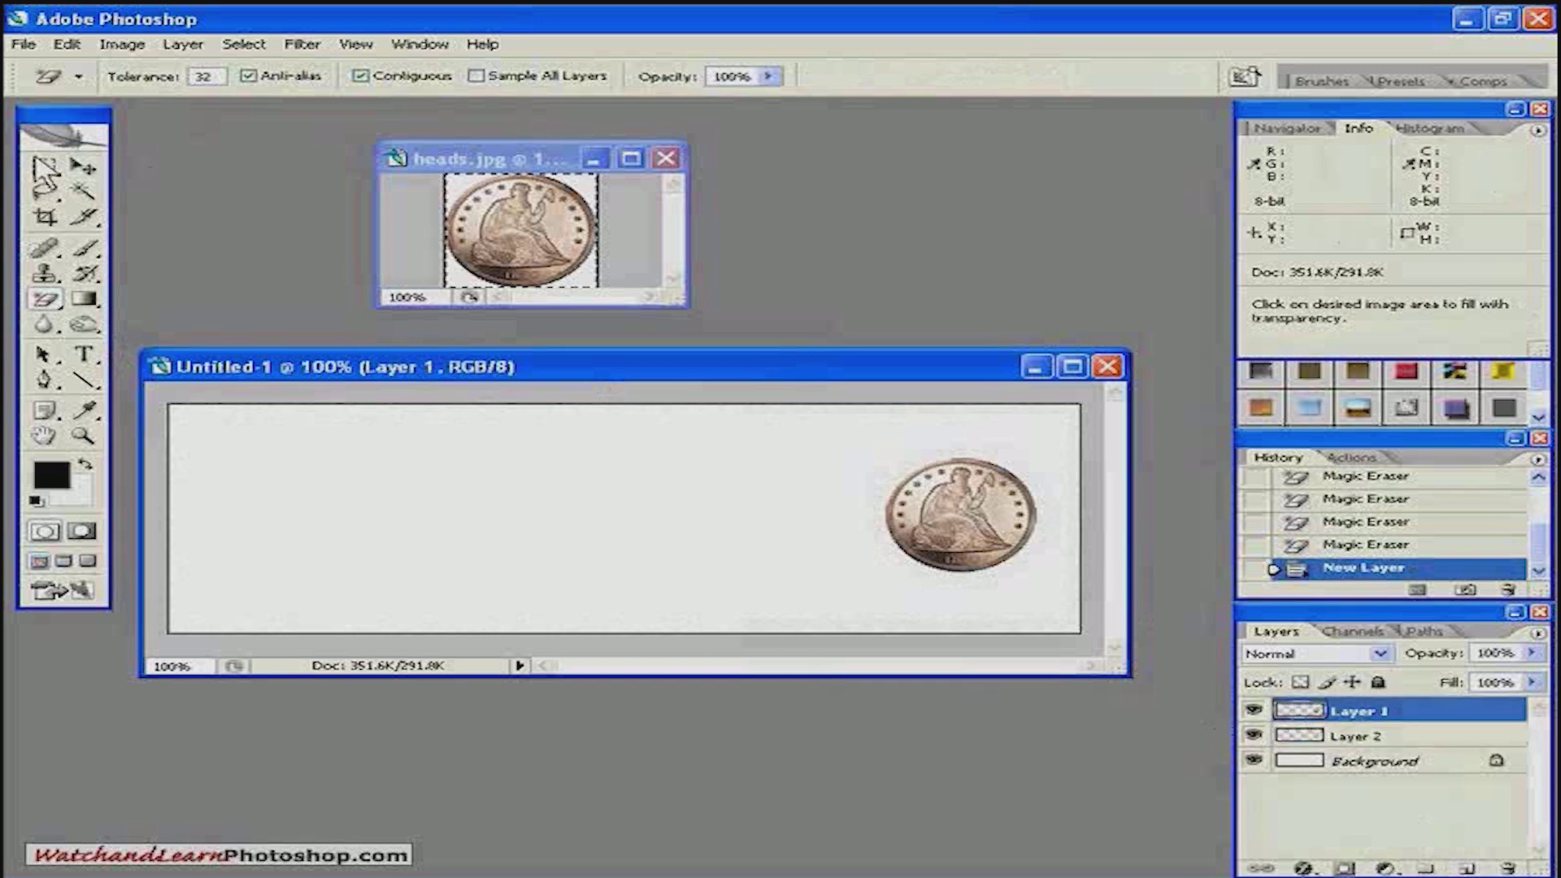
Select a single-pixel column through the coin's centre with the Single Column Marquee and copy it from Layer 1
left_click(46, 168)
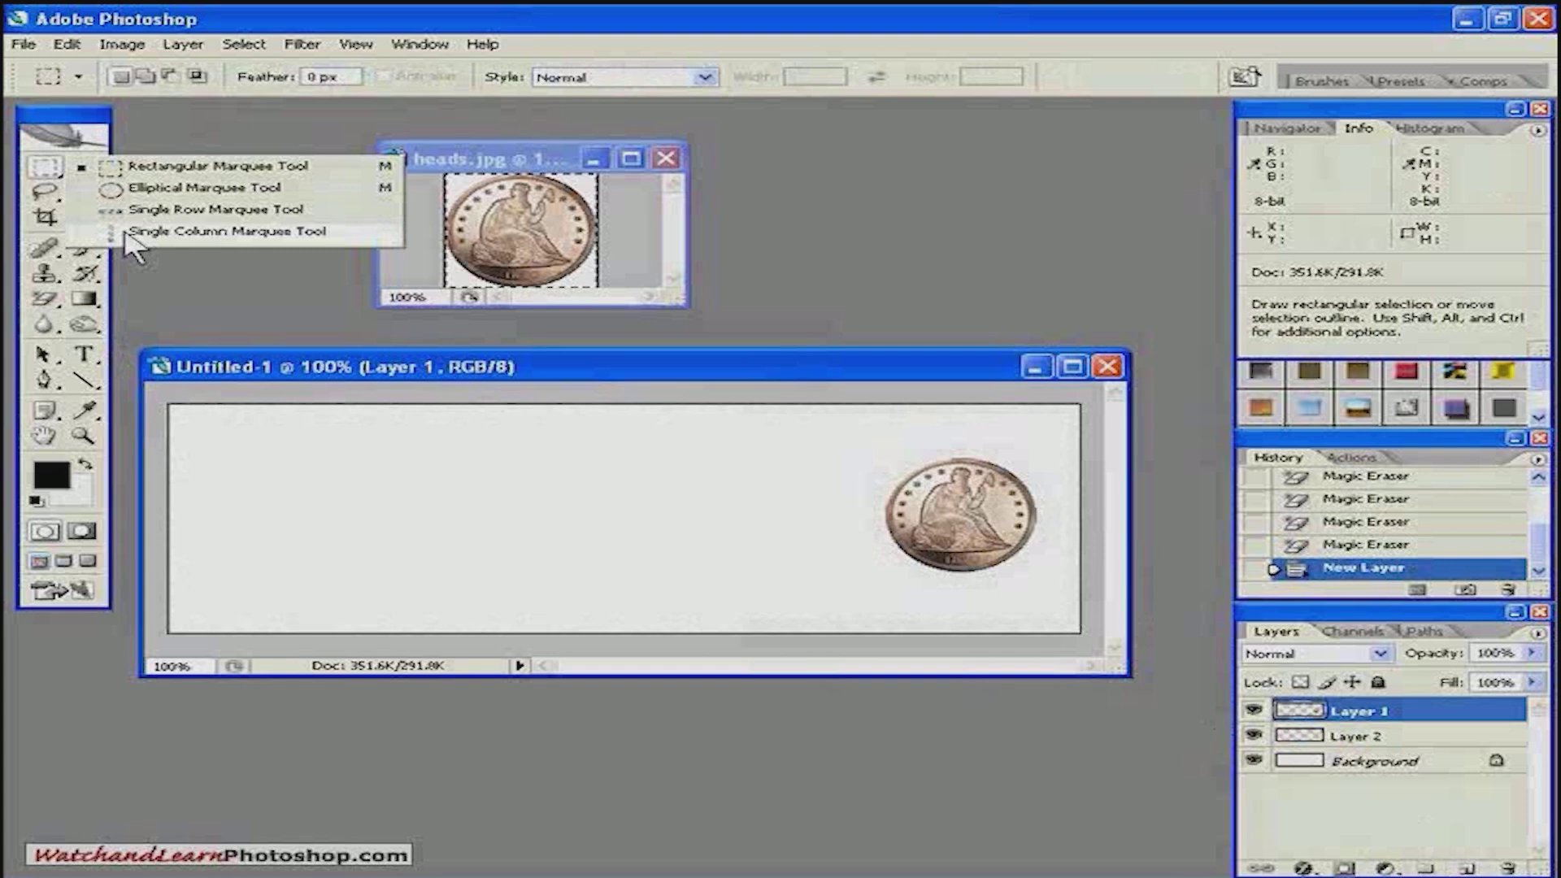
left_click(125, 231)
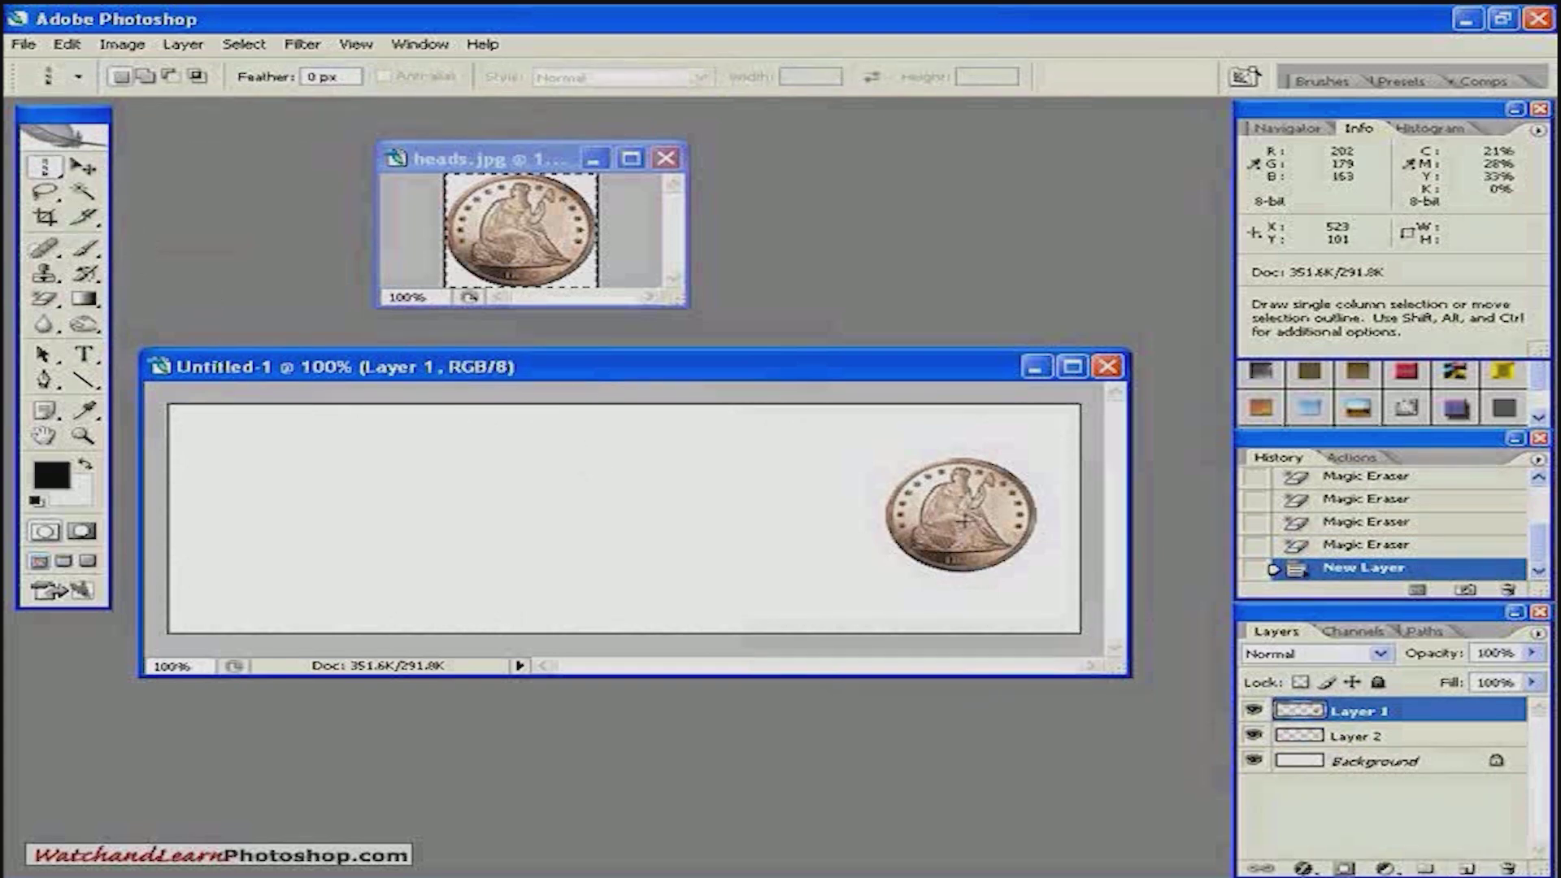
left_click(960, 521)
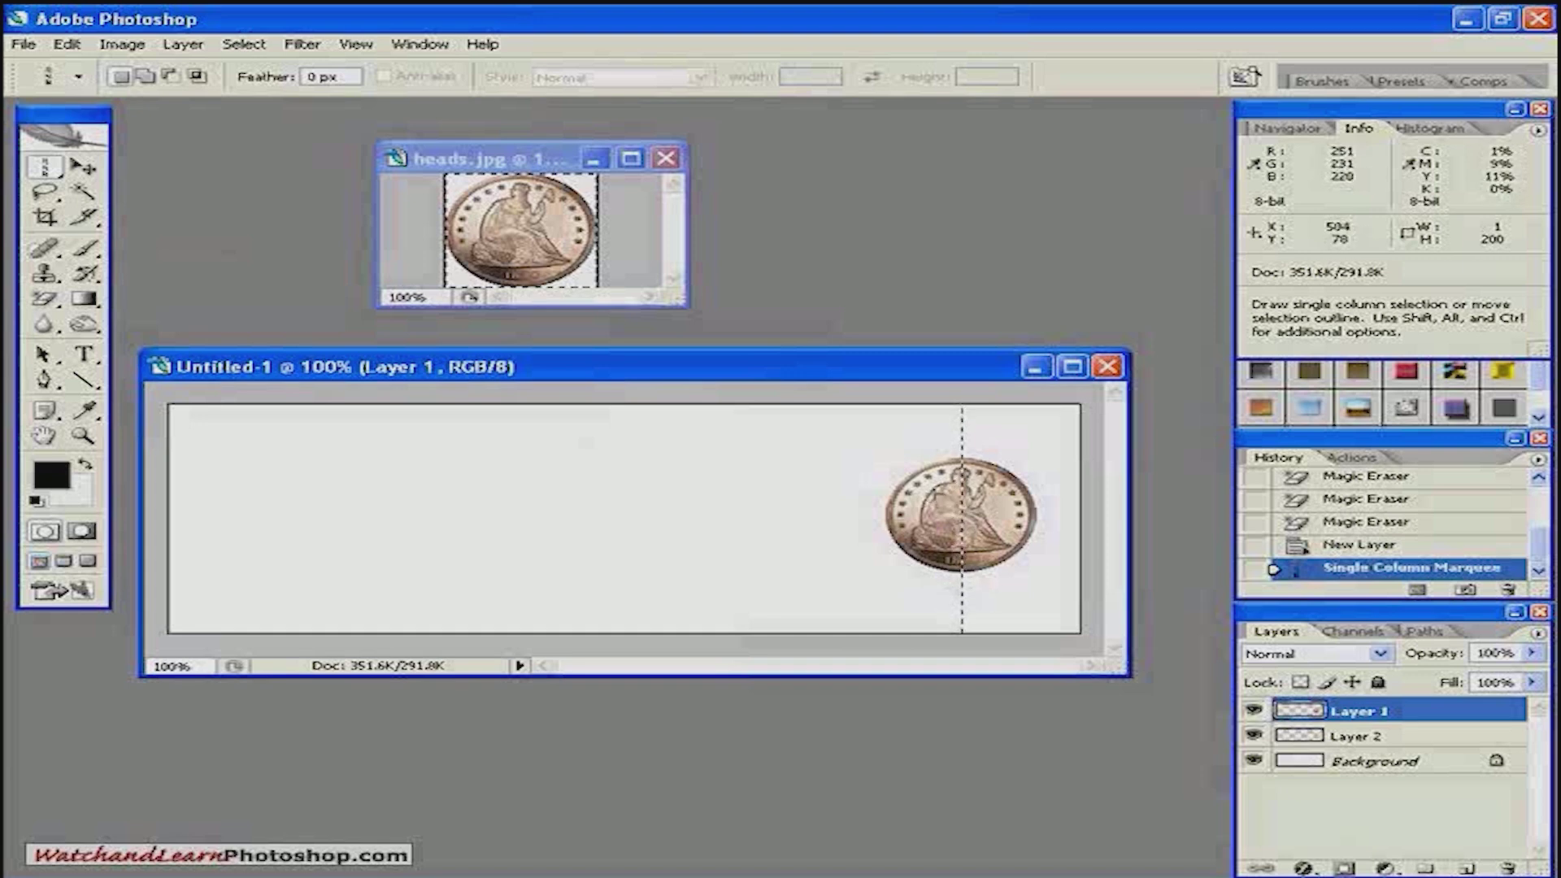
key("ctrl")
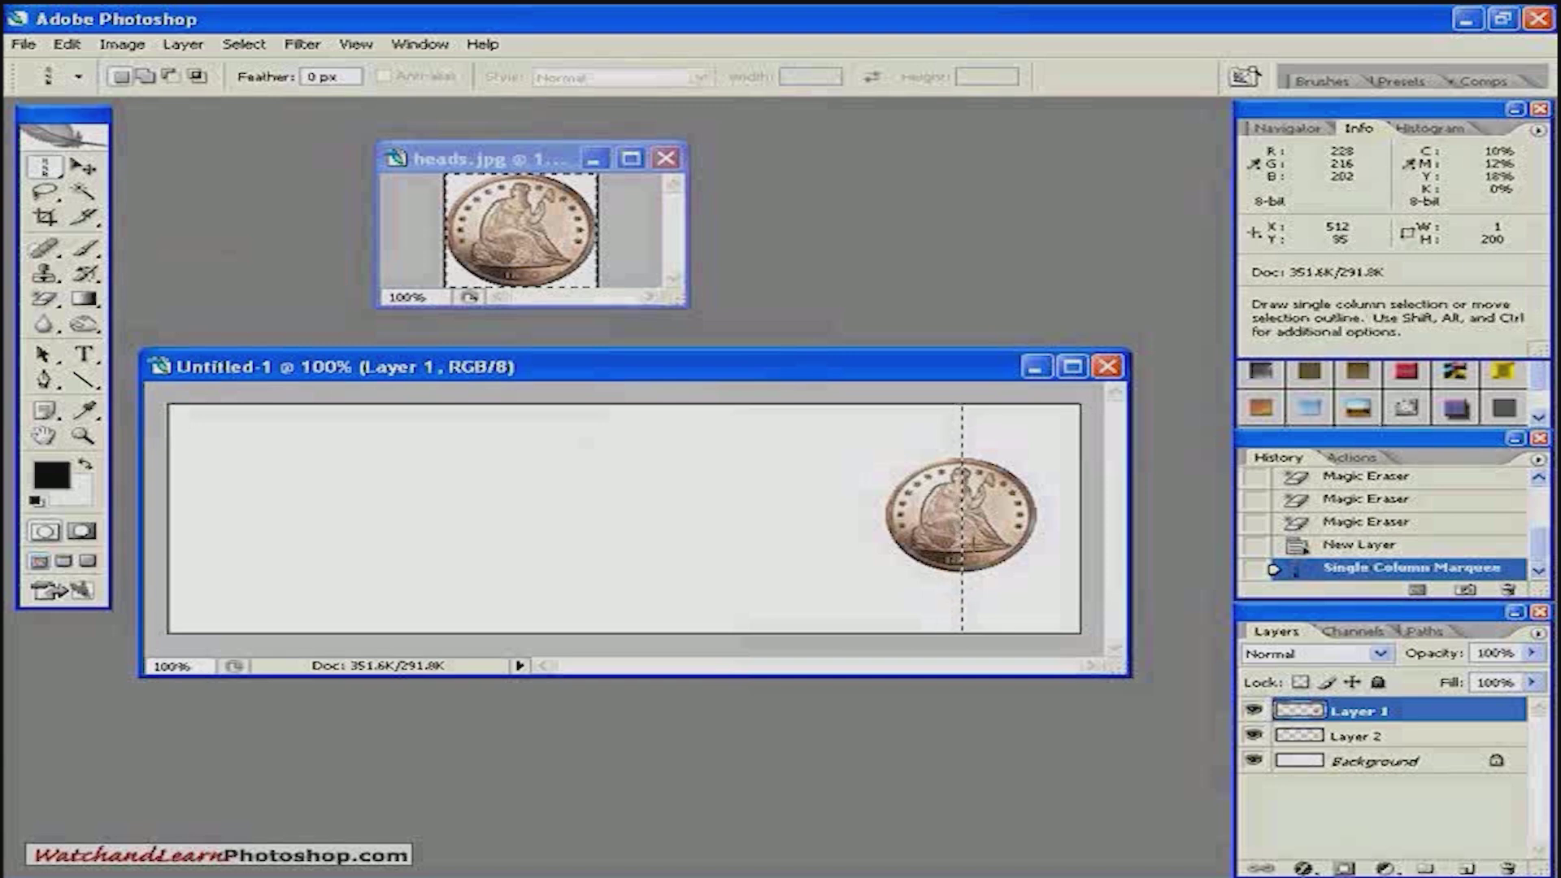
Hide Layer 1 and paste the copied coin column into Layer 2
left_click(1348, 738)
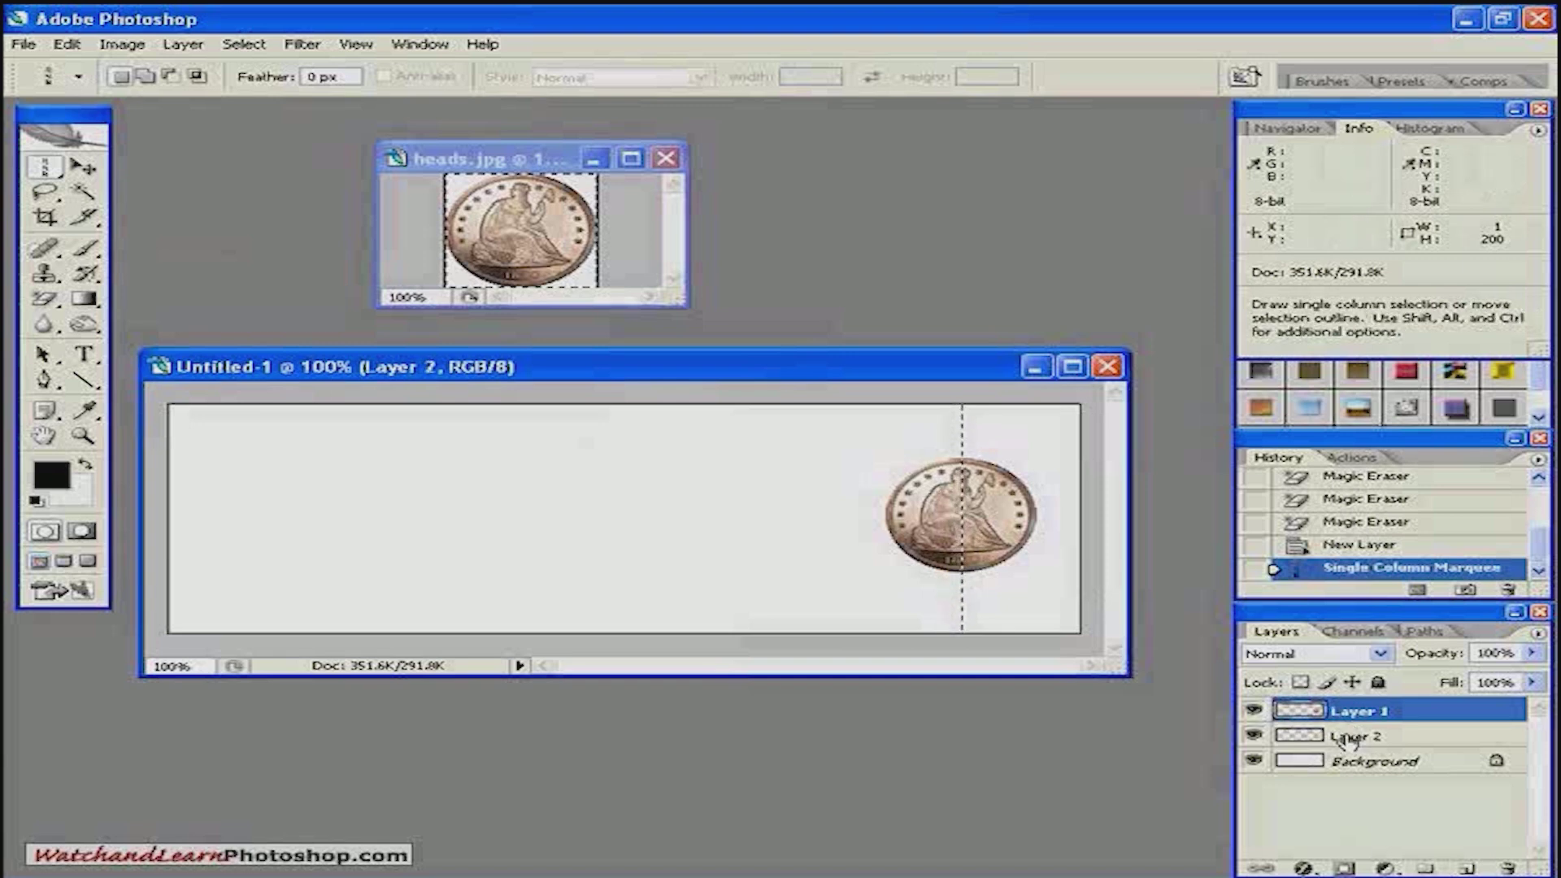
left_click(1255, 712)
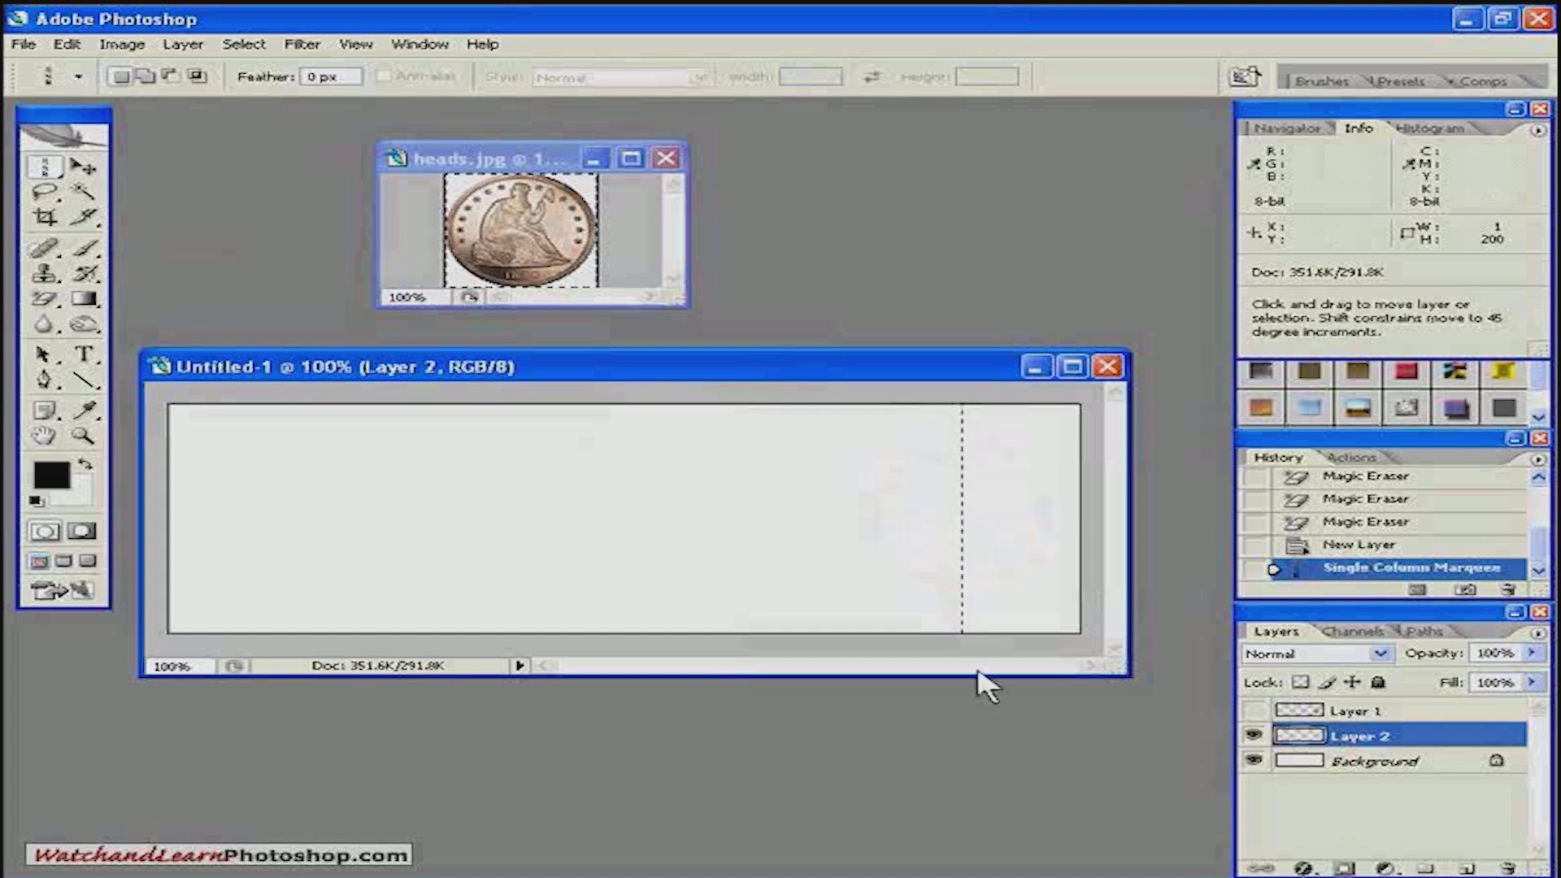
key("ctrl+v")
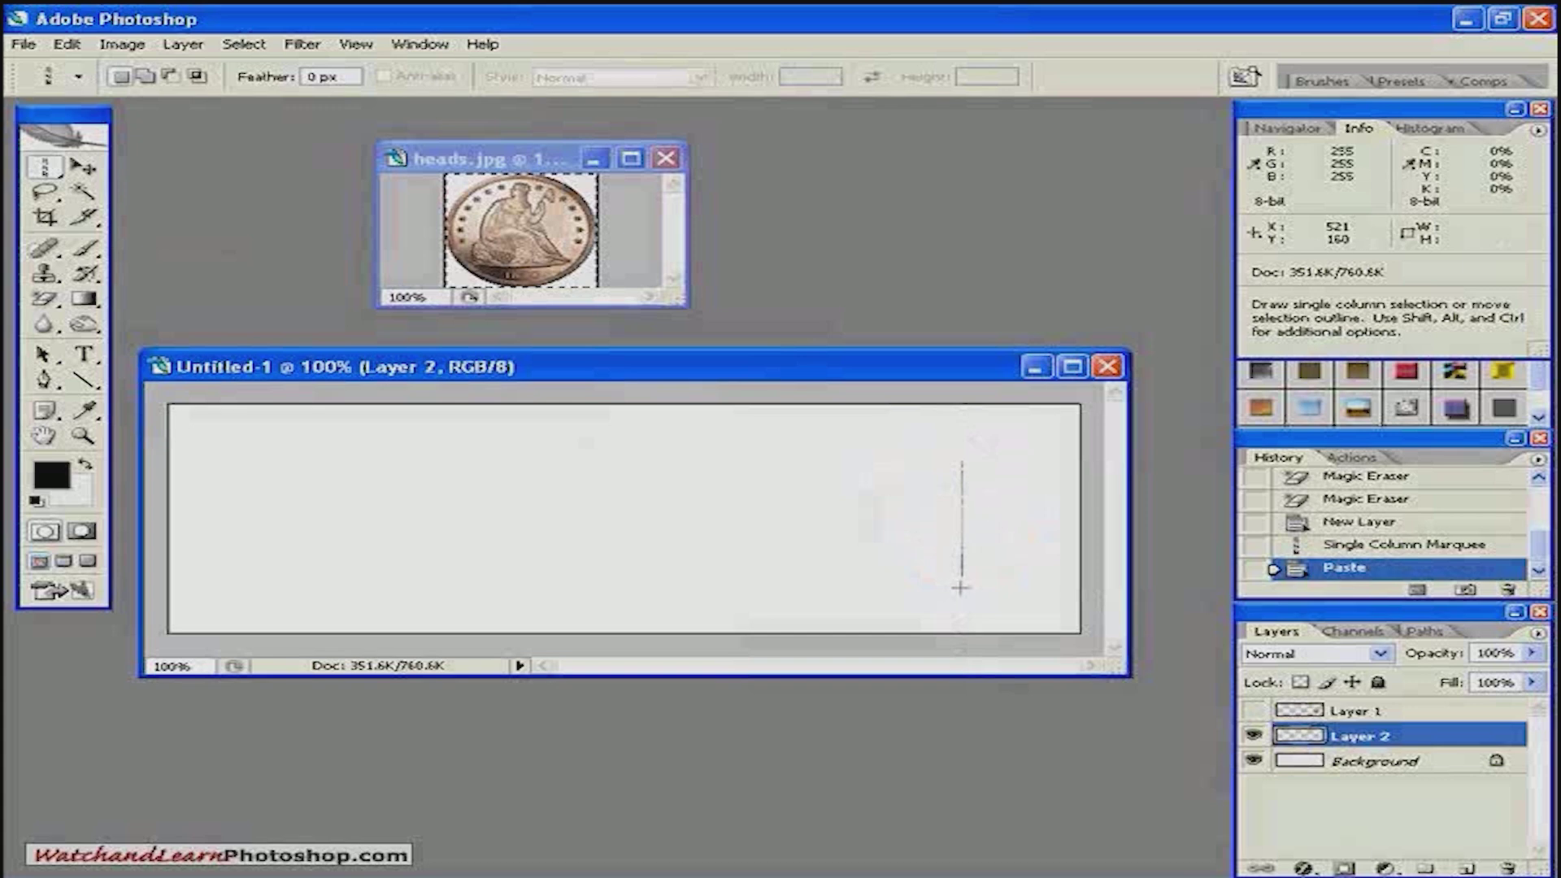
Stretch the pasted column horizontally with Free Transform to 54700% width, extending it past the canvas's left edge
key("ctrl")
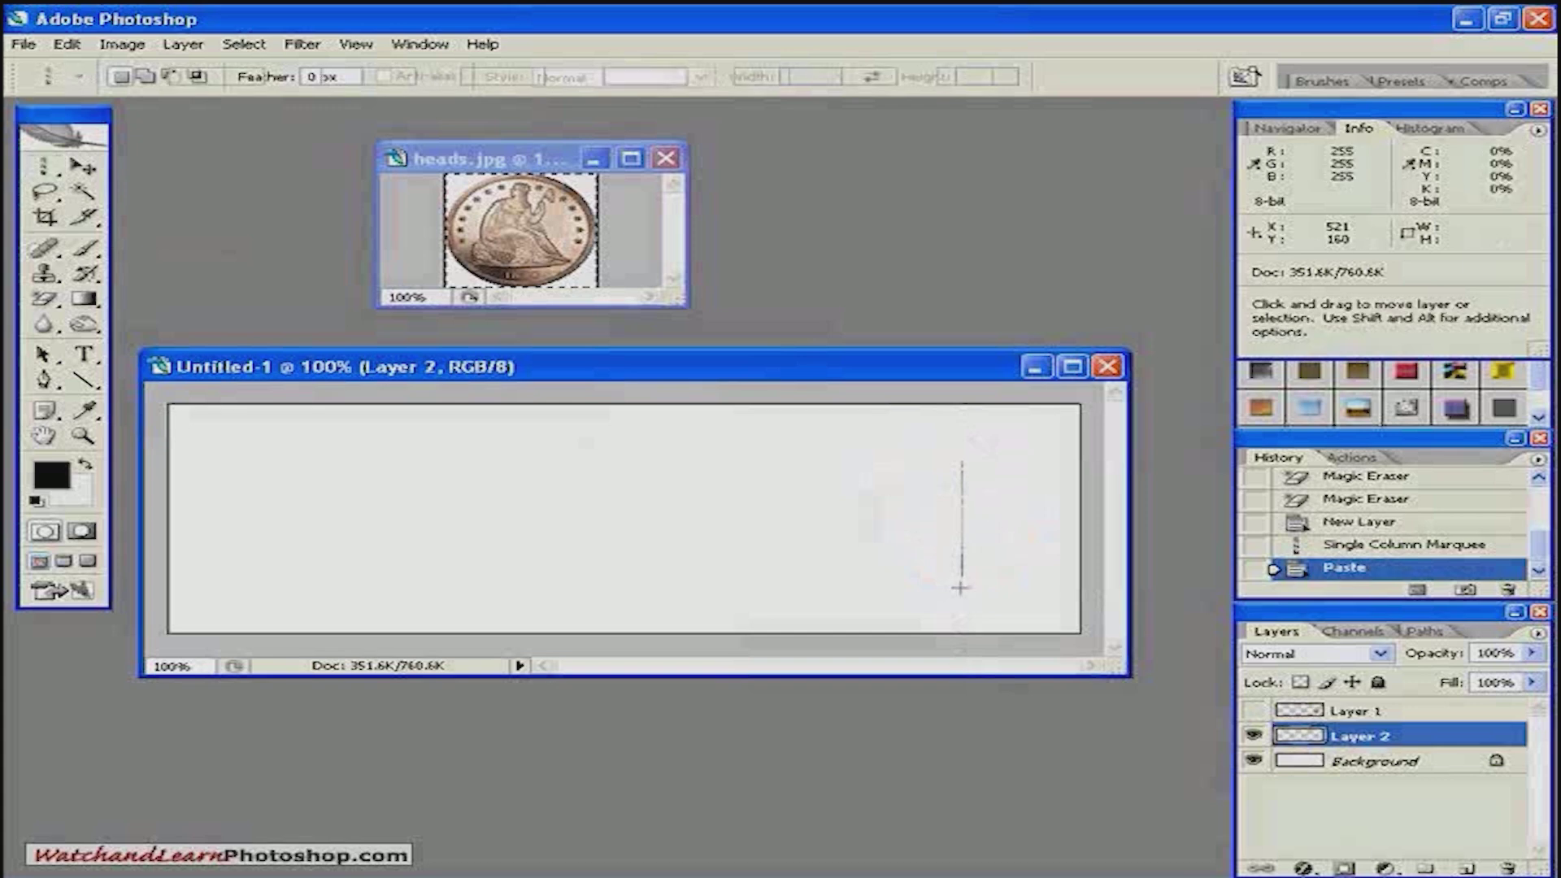
key("ctrl+t")
left_click_drag(947, 518, 139, 510)
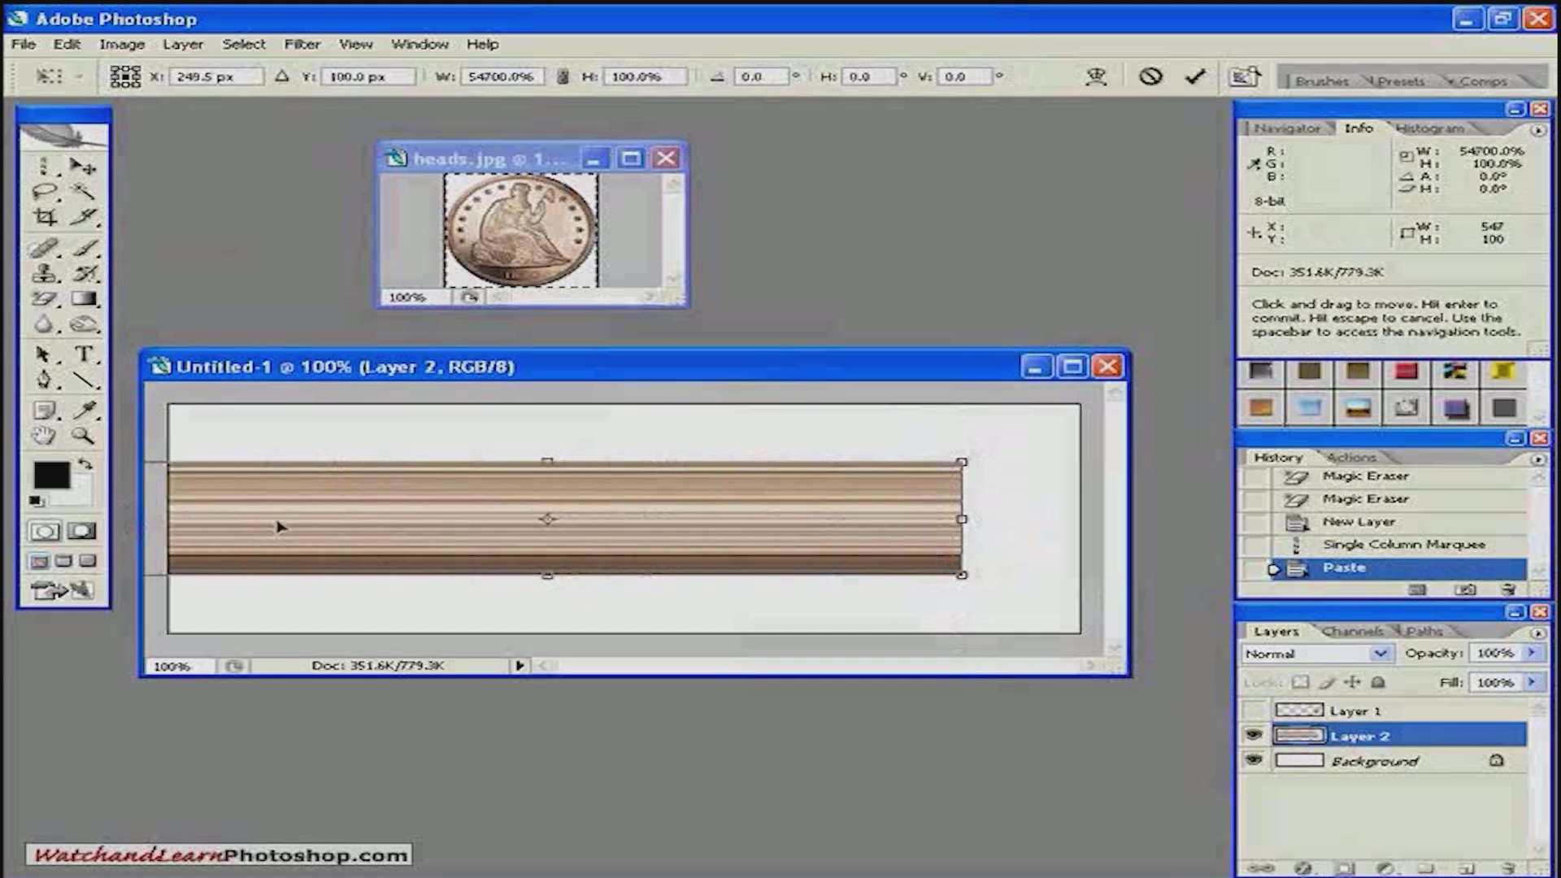
key("m")
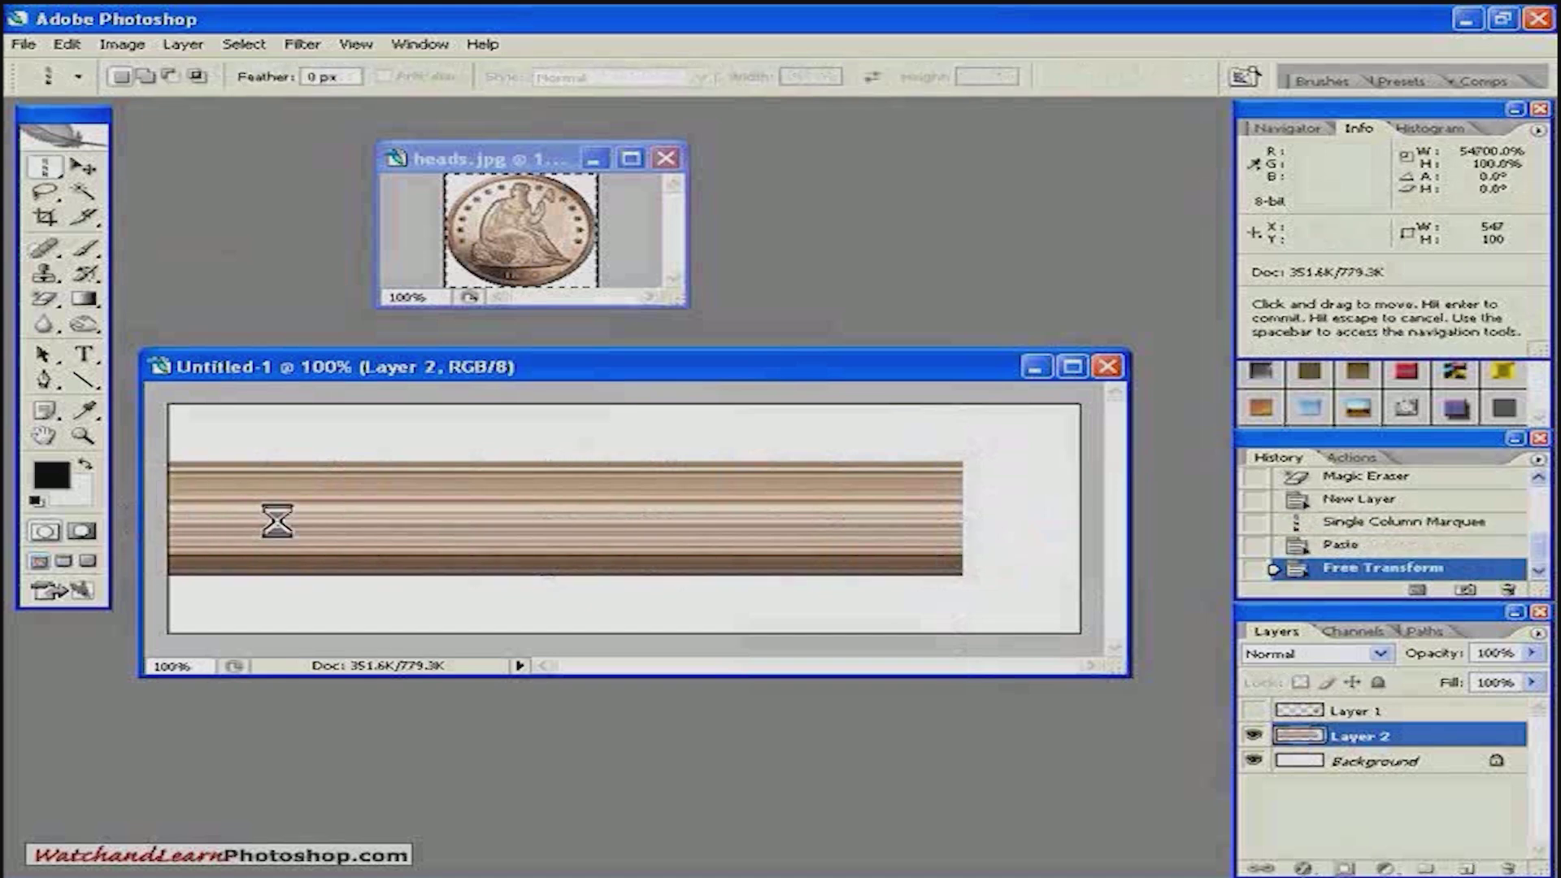
Show the coin layer again and nudge the streak on Layer 2 up a few pixels to align it with the coin
left_click(1254, 711)
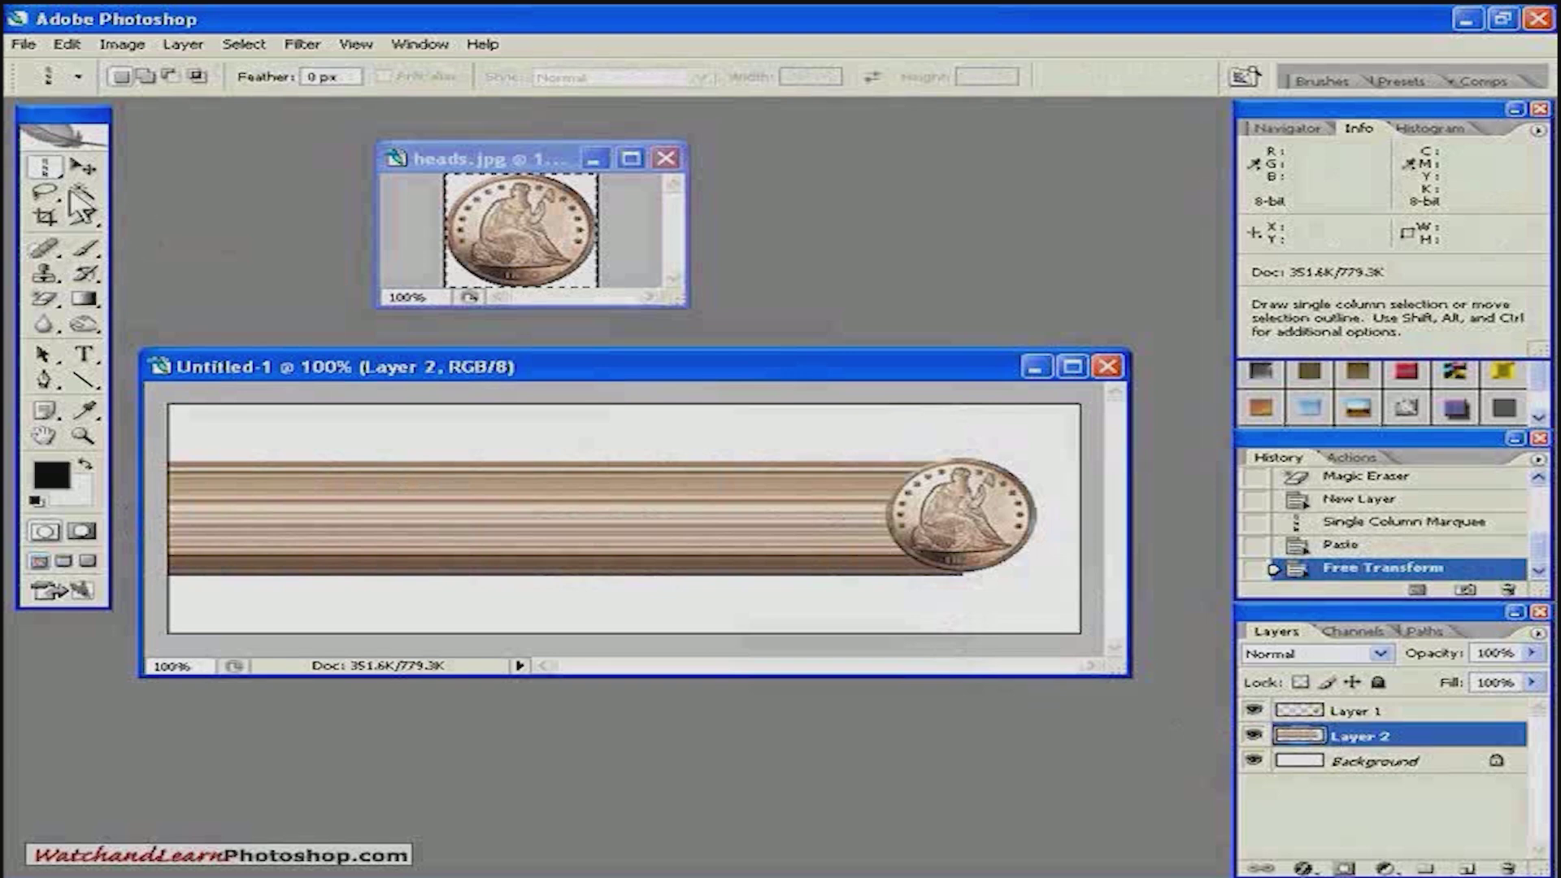
left_click(84, 167)
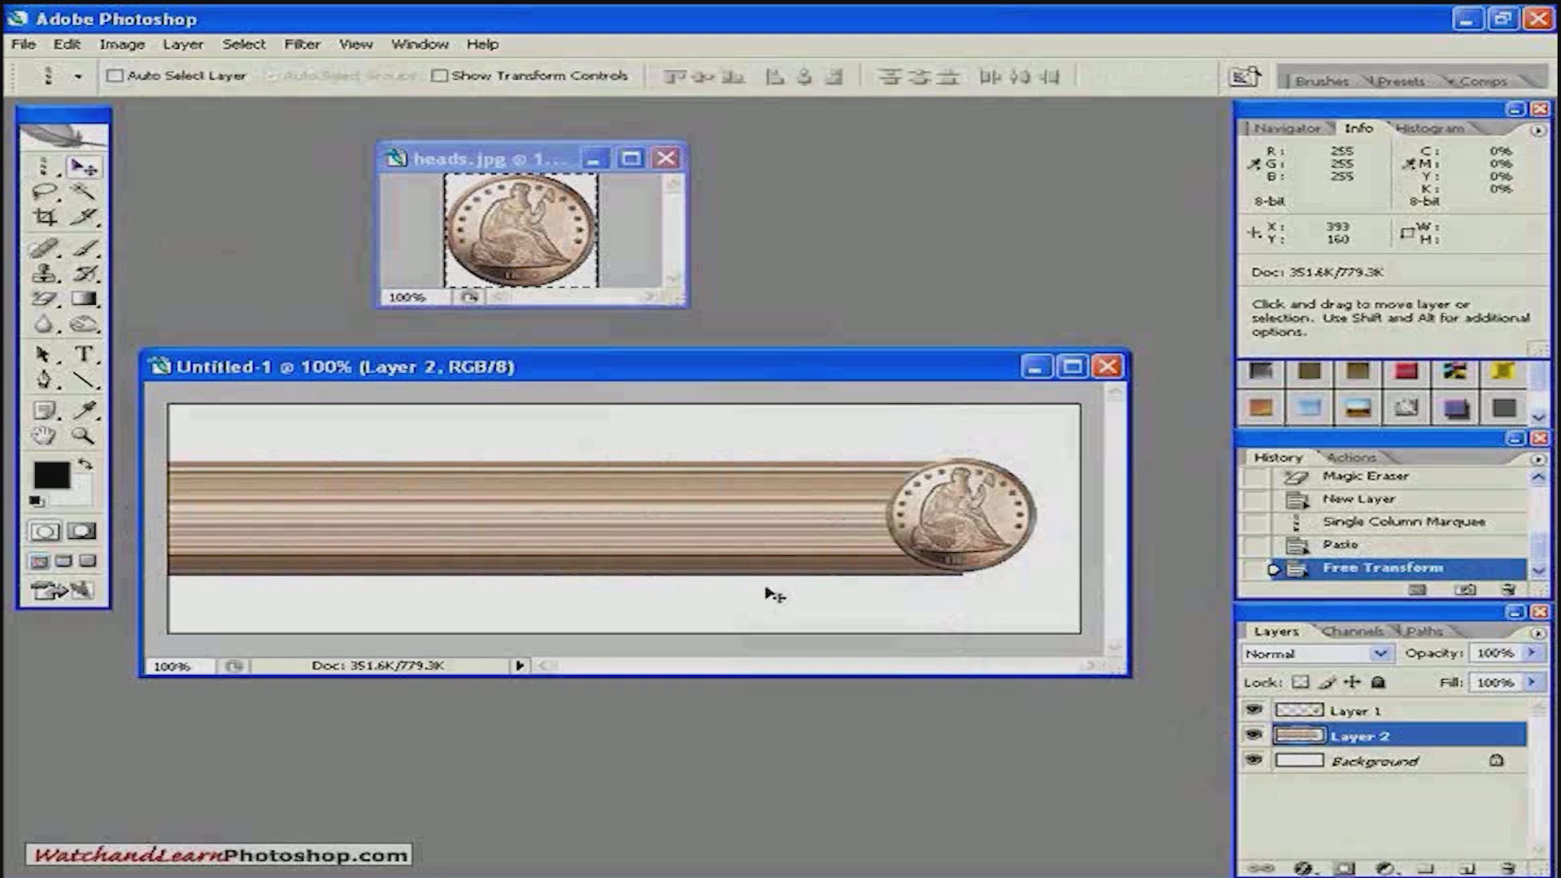
key("Up")
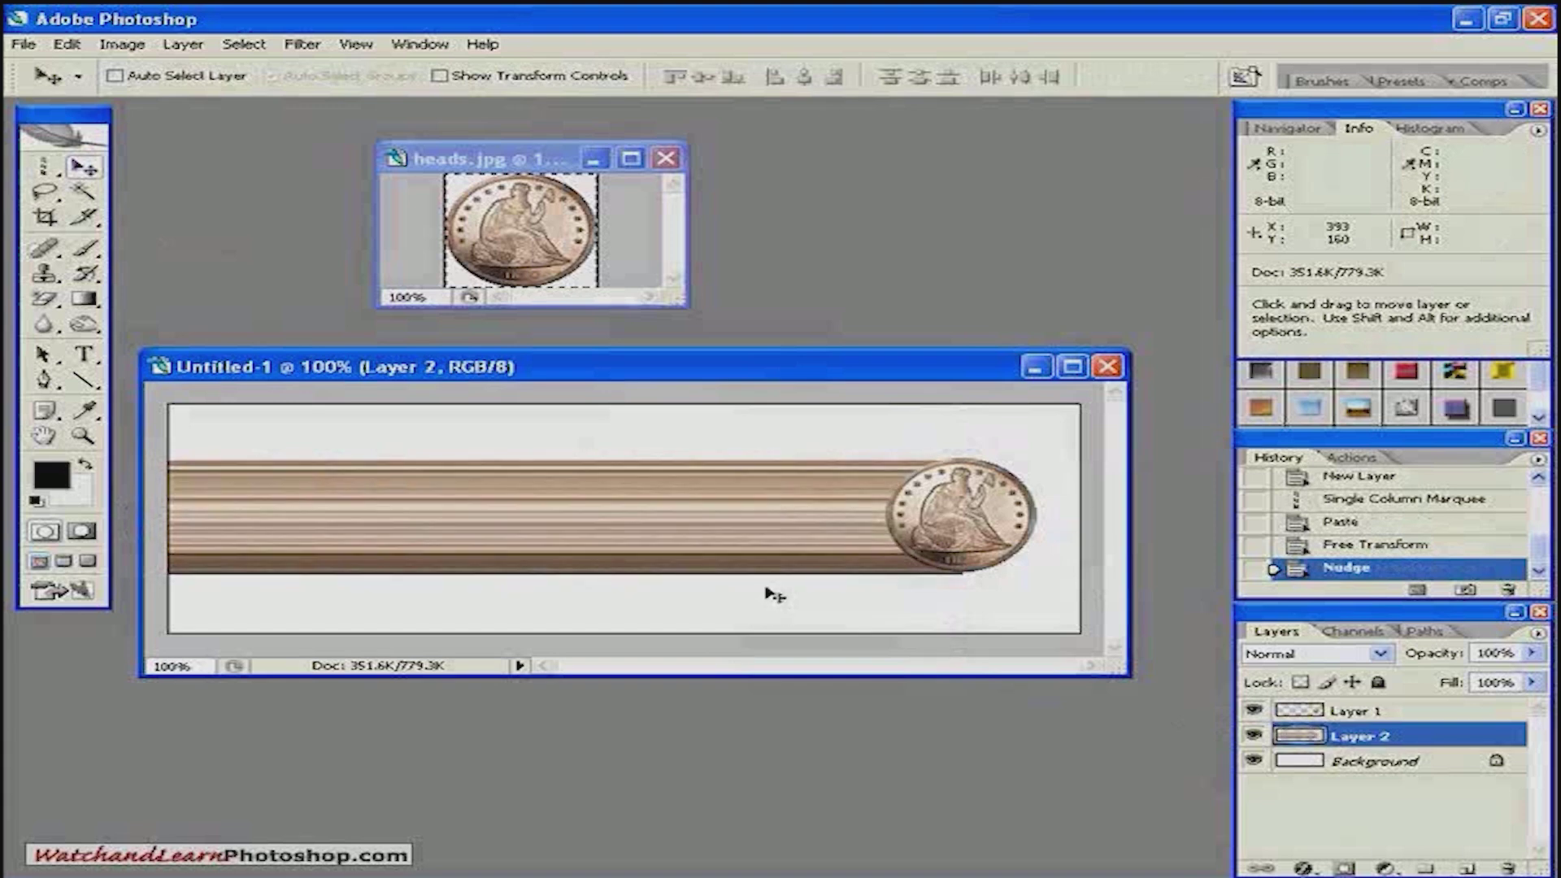
key("Up")
key("Up")
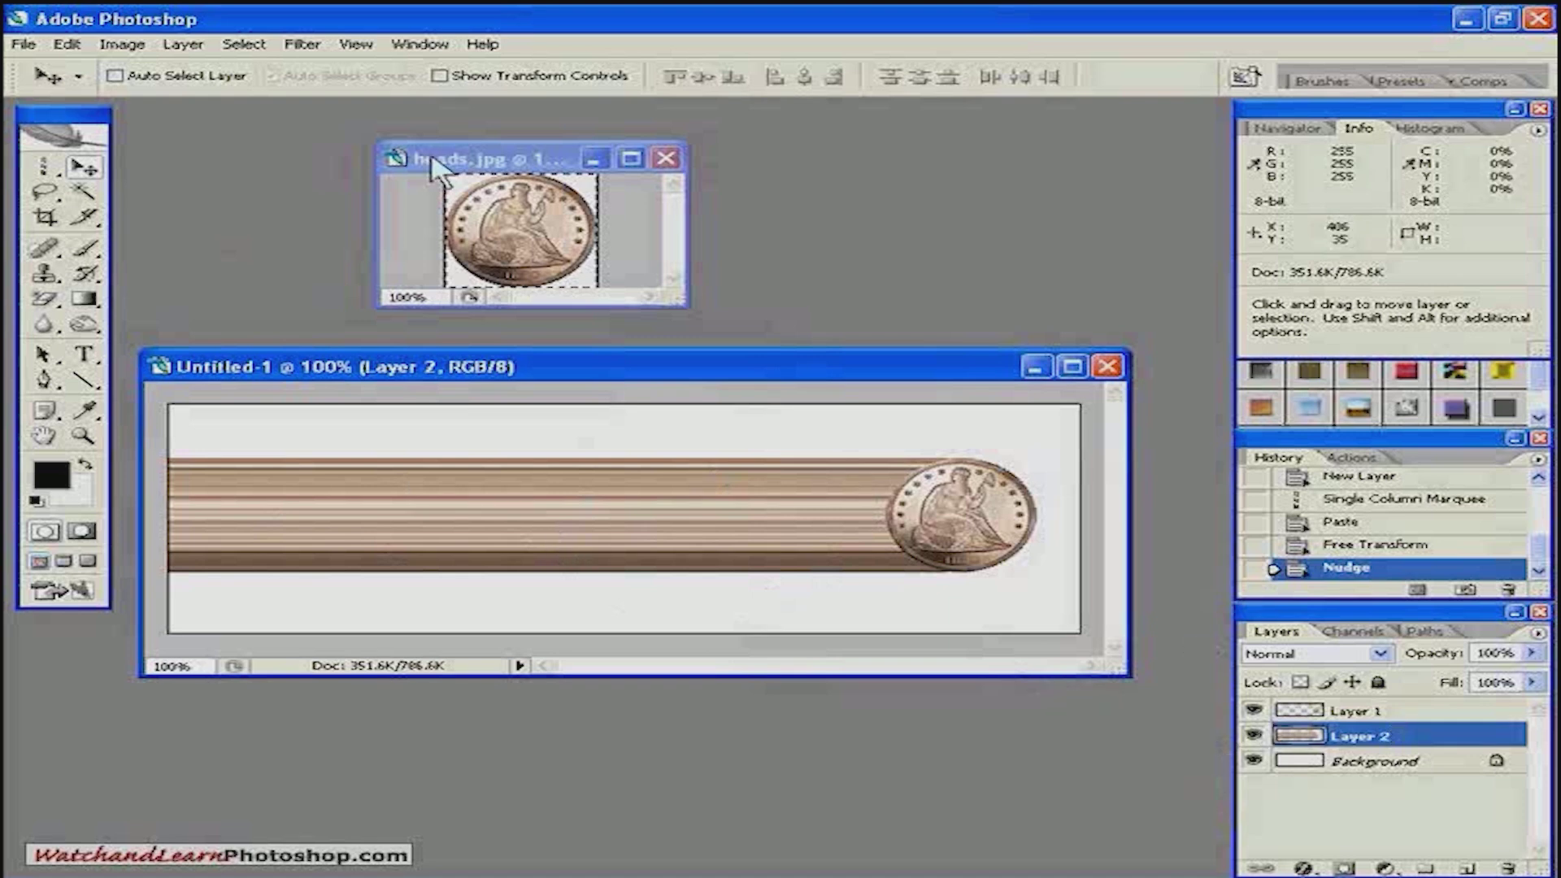
Apply a Gaussian Blur of 2.4 pixels to the streak on Layer 2 and set the layer's opacity to 79%
left_click(307, 45)
mouse_move(363, 228)
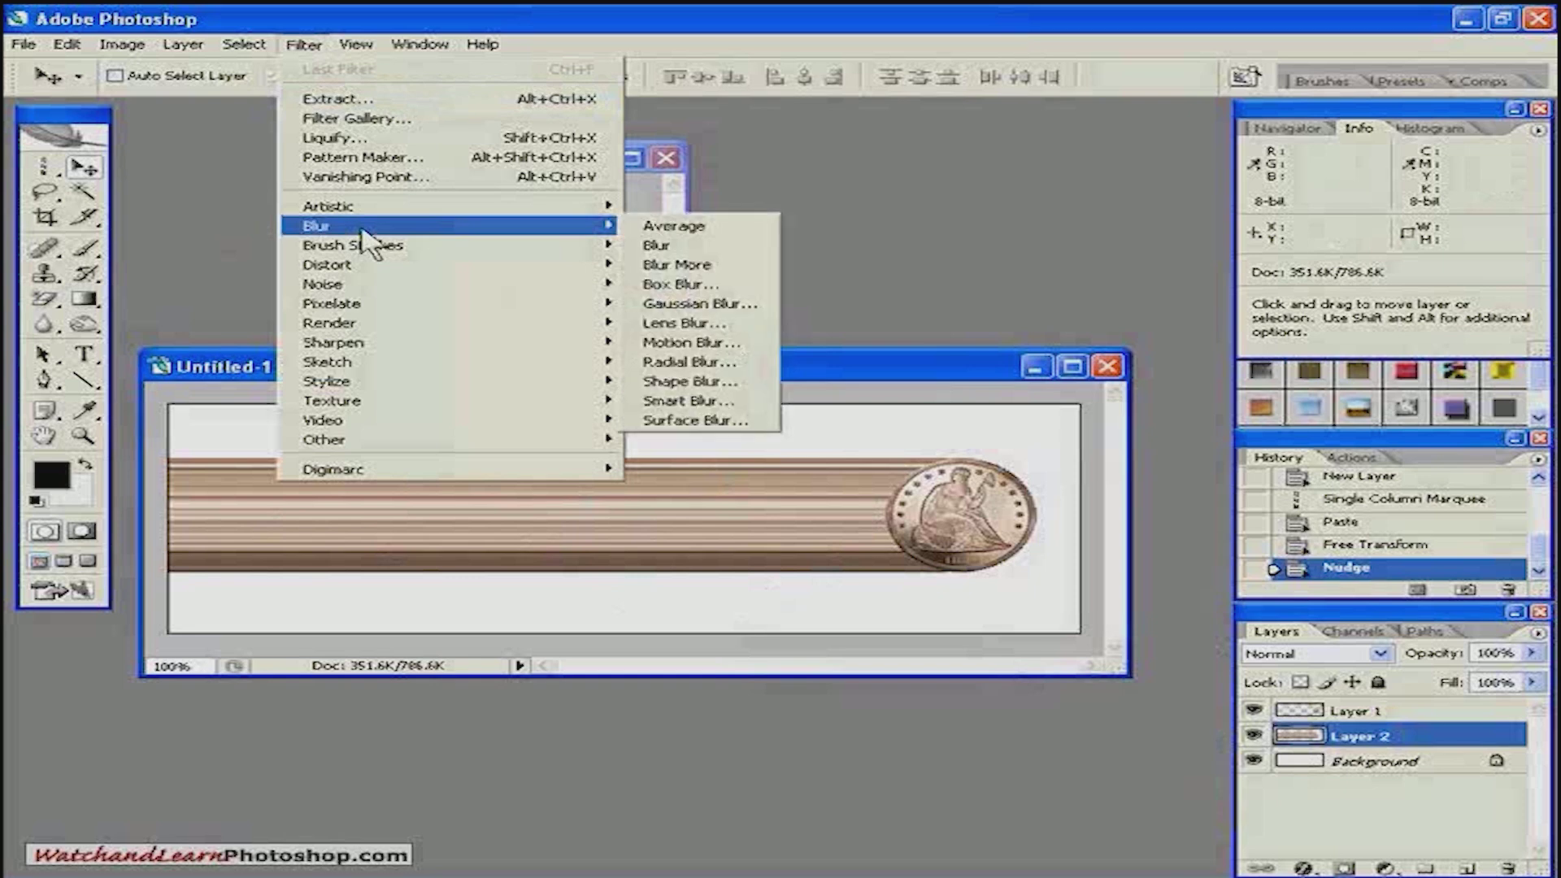
left_click(688, 304)
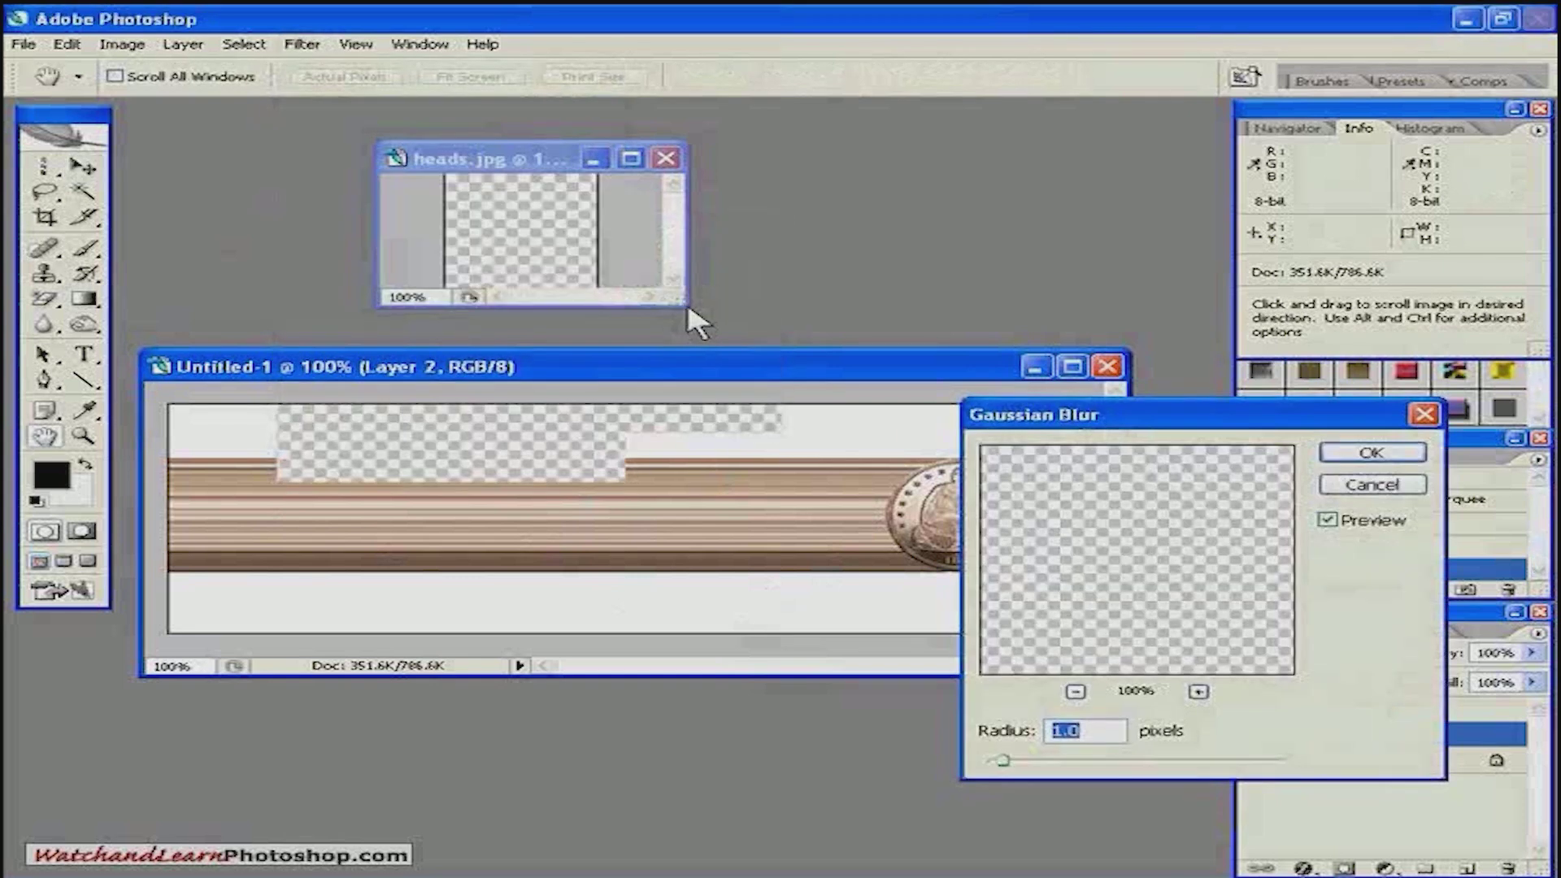
left_click_drag(1002, 761, 1024, 762)
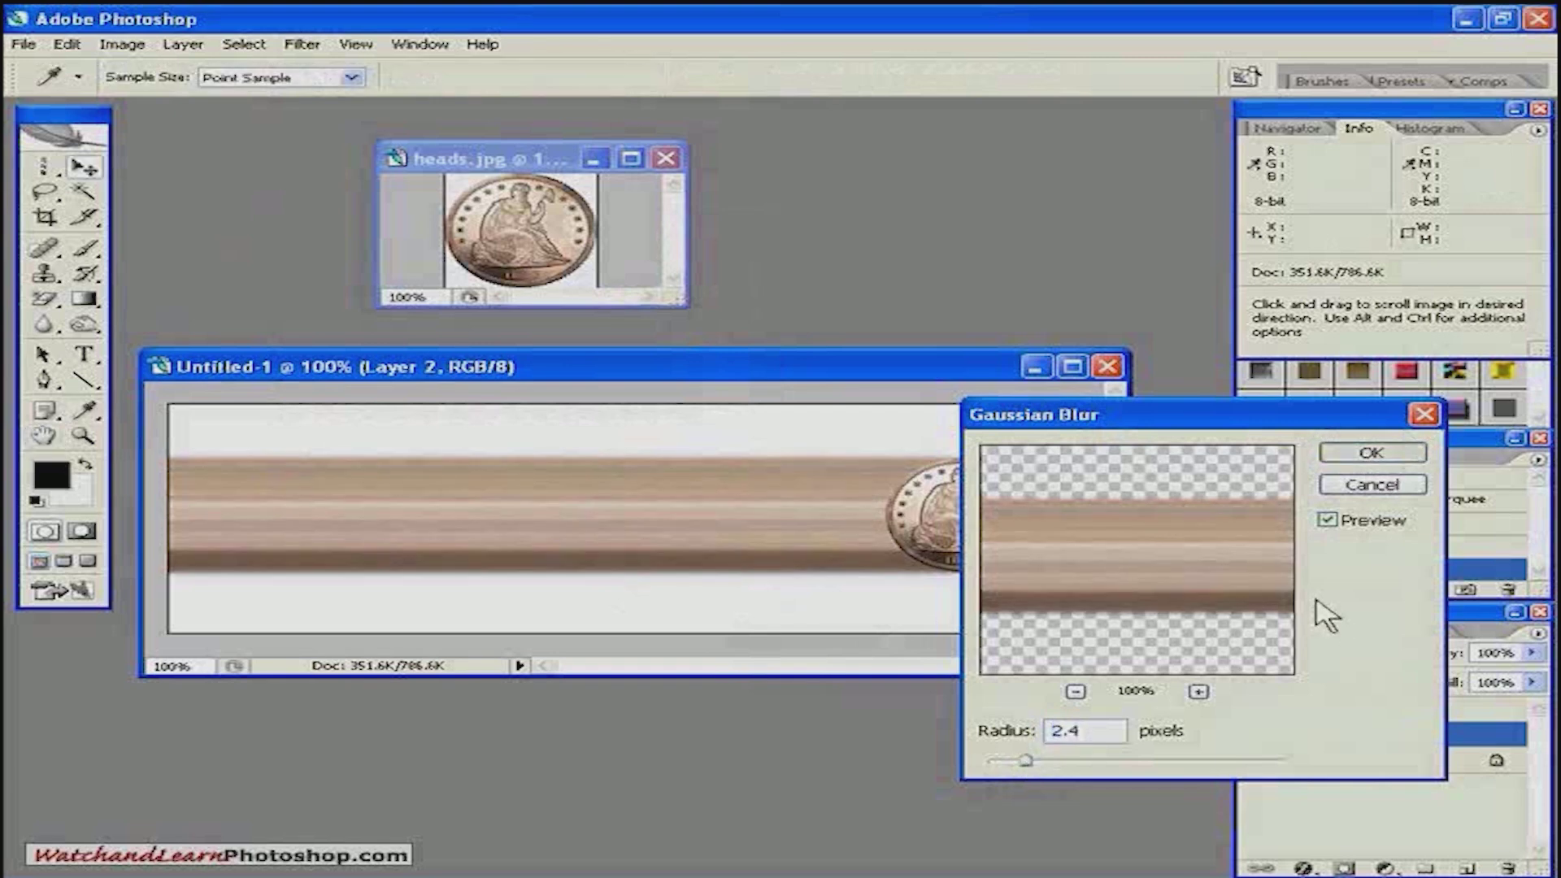
key("Return")
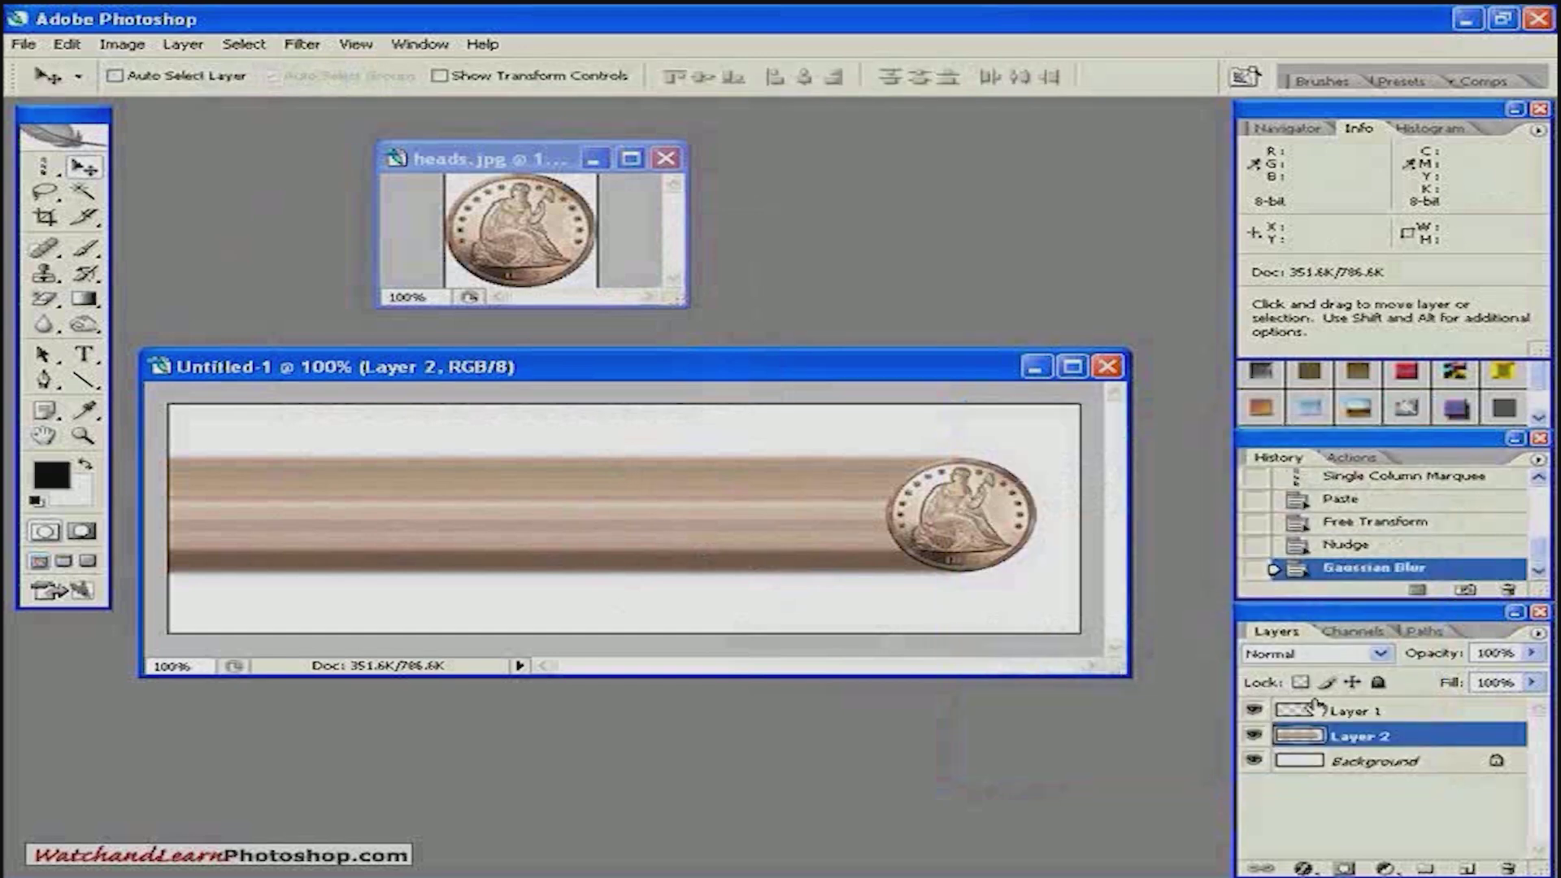
left_click_drag(1443, 660, 1414, 661)
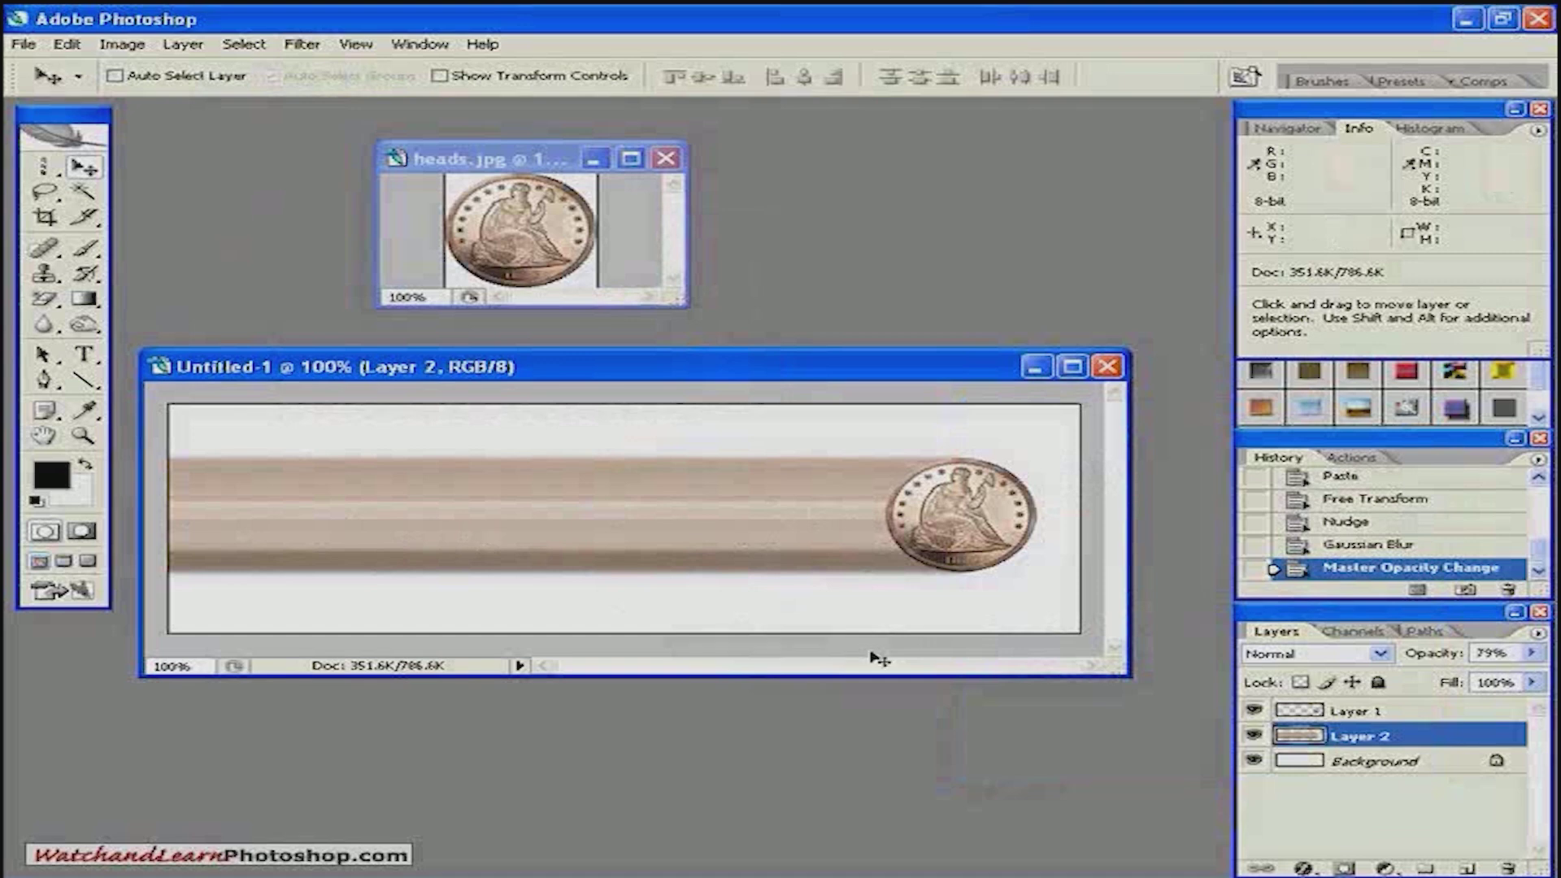
Add a layer mask to Layer 2 and fill it with a black-to-white linear gradient from the streak's left end to the coin
left_click(1346, 868)
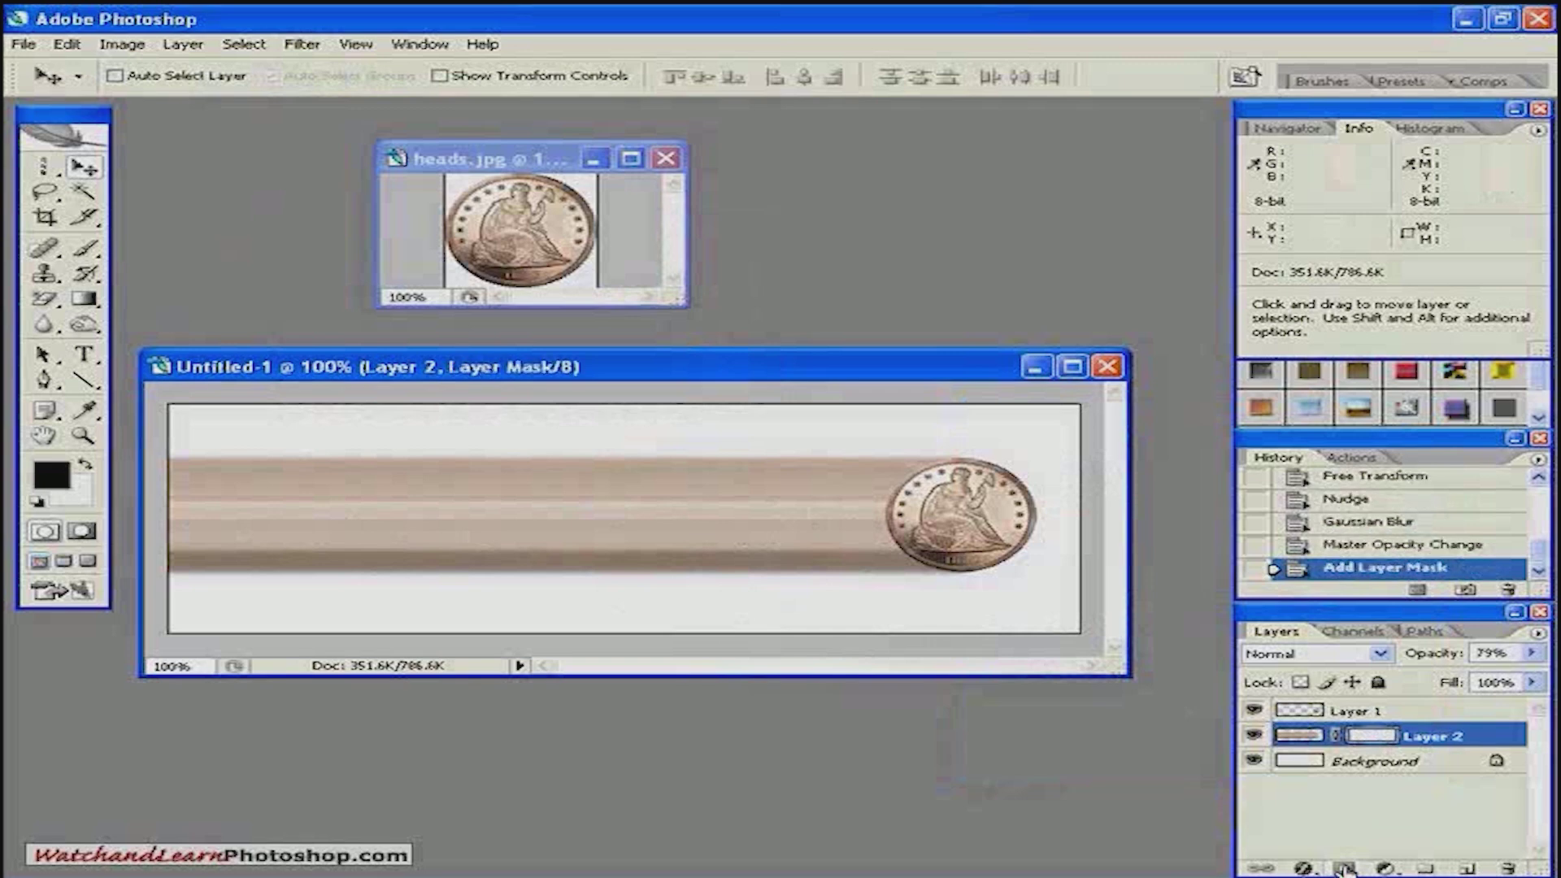
left_click(84, 300)
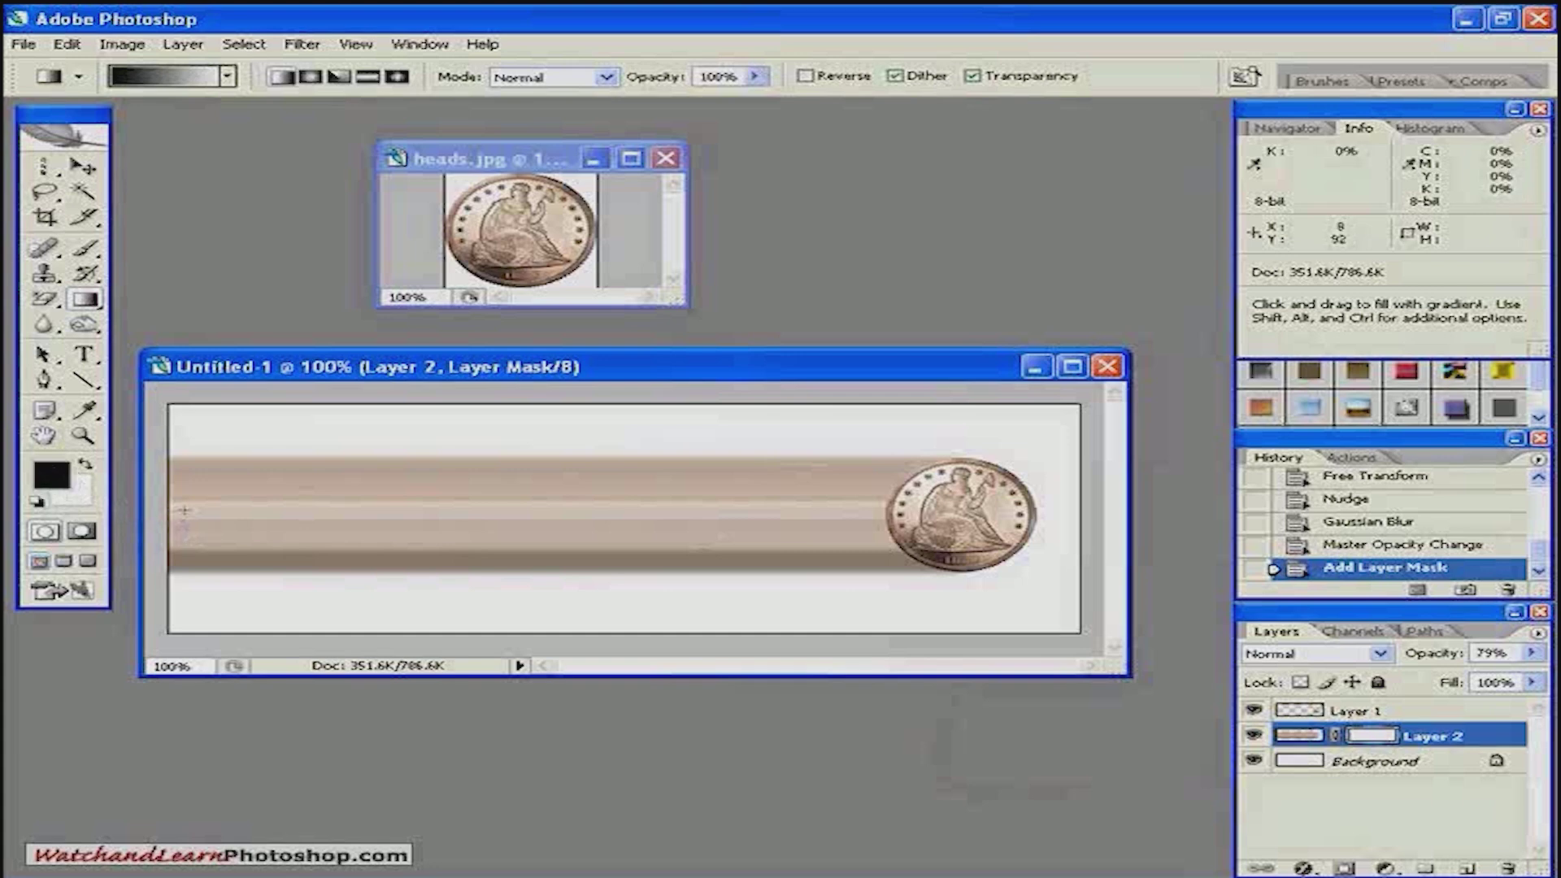
left_click_drag(181, 510, 877, 510)
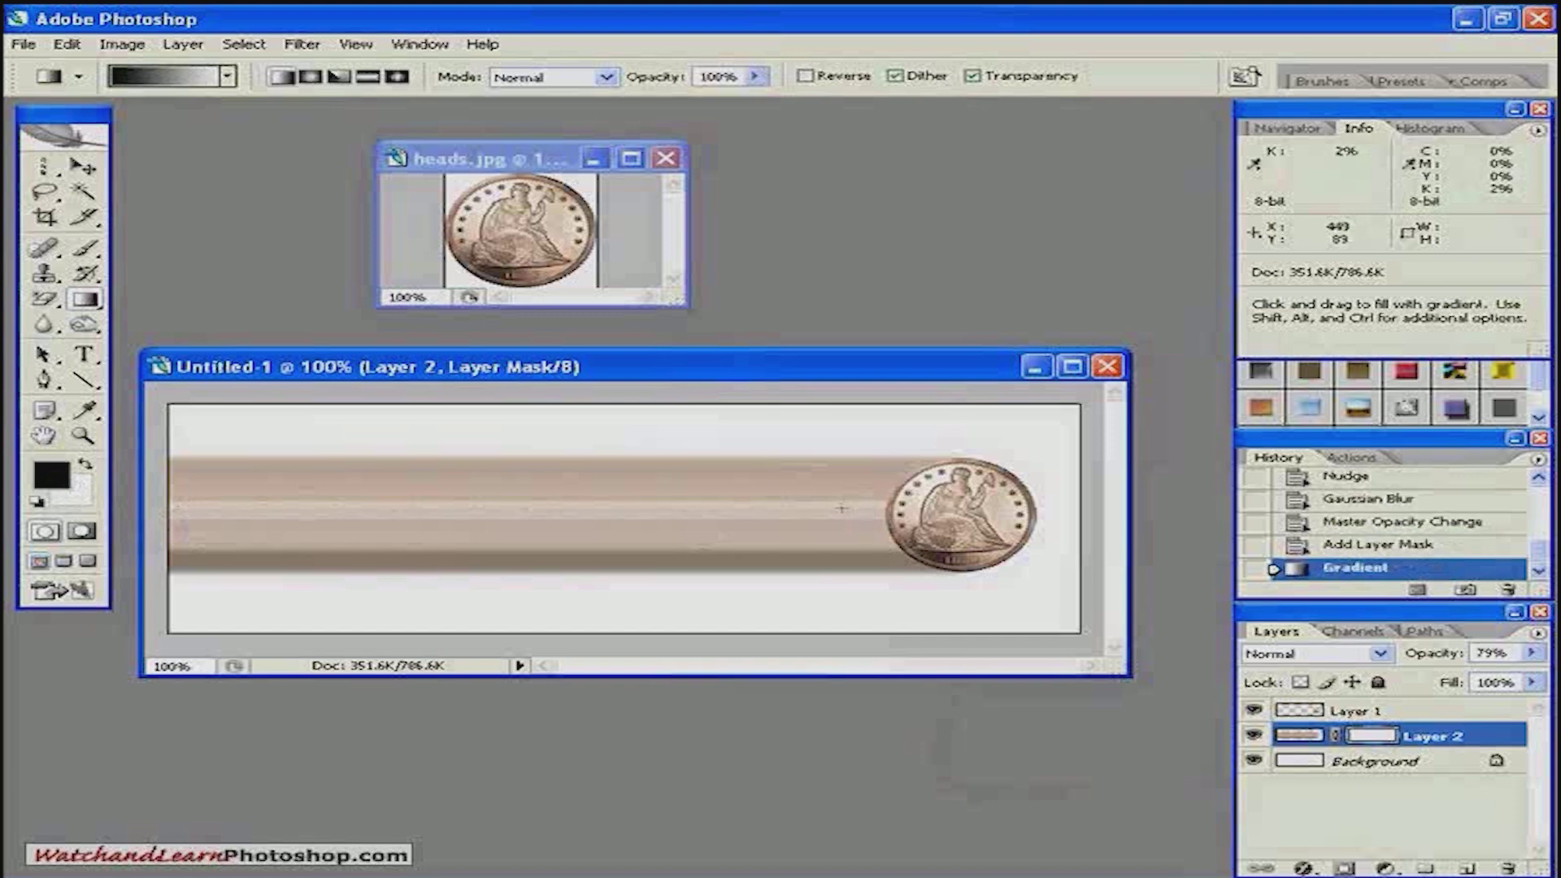